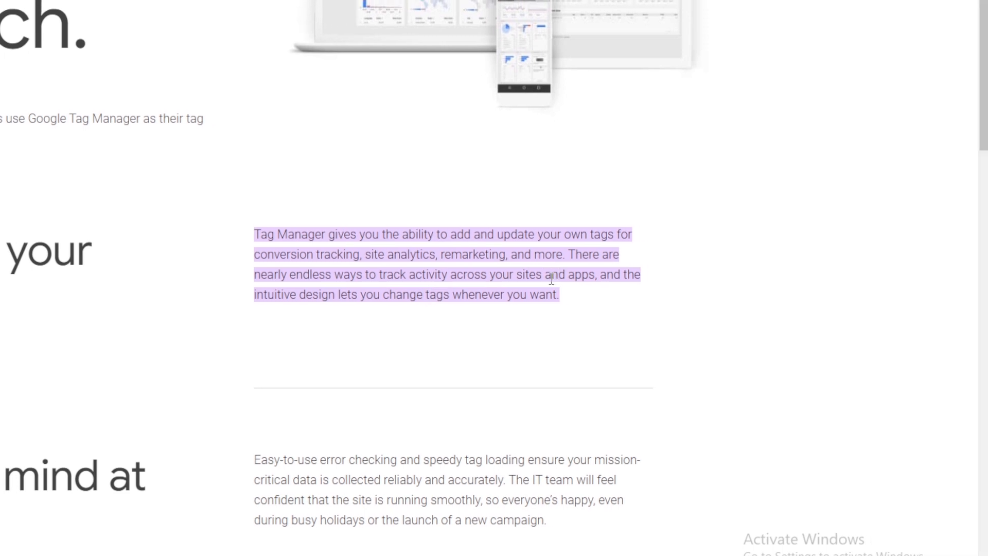
Look over the Google Tag Manager benefits page from its introduction down to the features section.
{"action": "scroll", "coordinate": [571, 230], "scroll_direction": "up", "scroll_amount": 3}
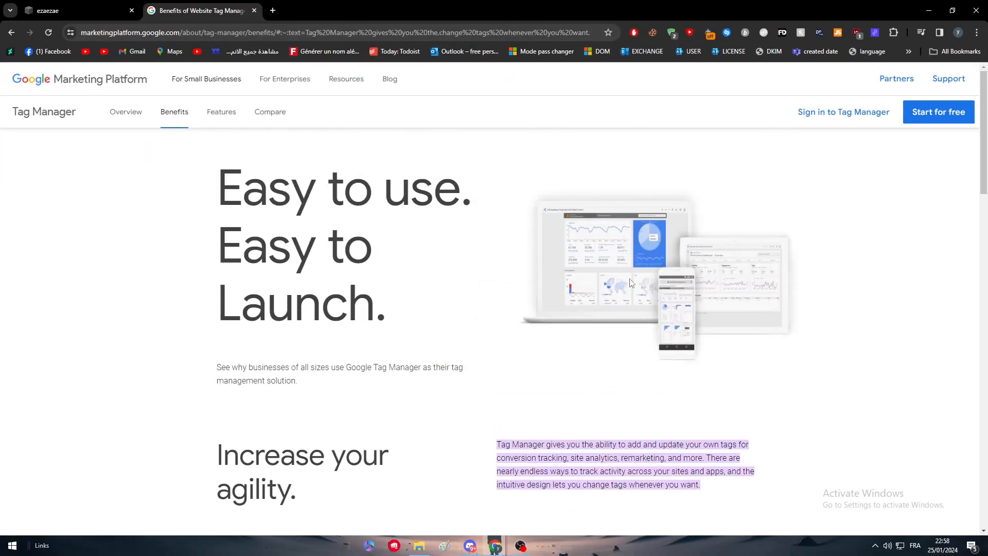
{"action": "scroll", "coordinate": [581, 324], "scroll_direction": "down", "scroll_amount": 15}
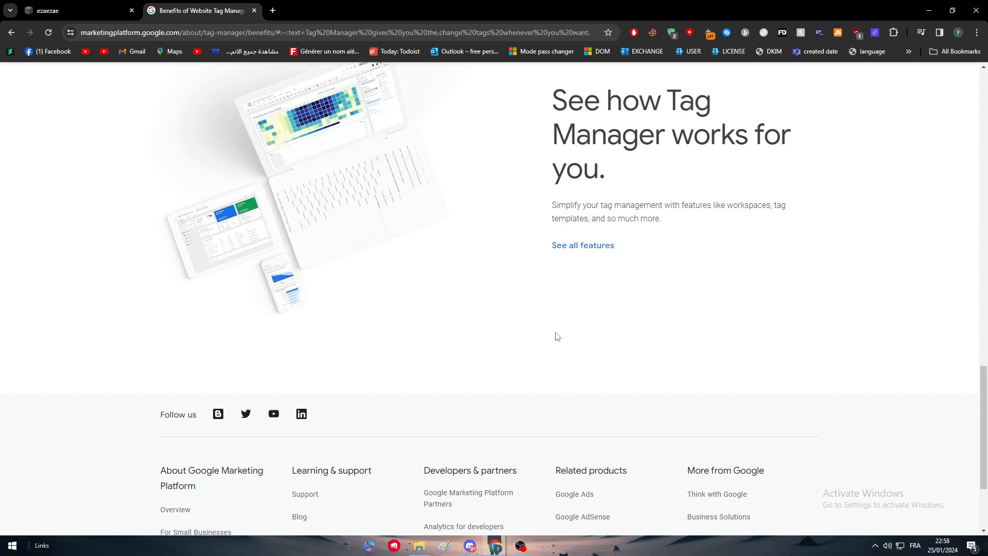
{"action": "scroll", "coordinate": [557, 337], "scroll_direction": "up", "scroll_amount": 10}
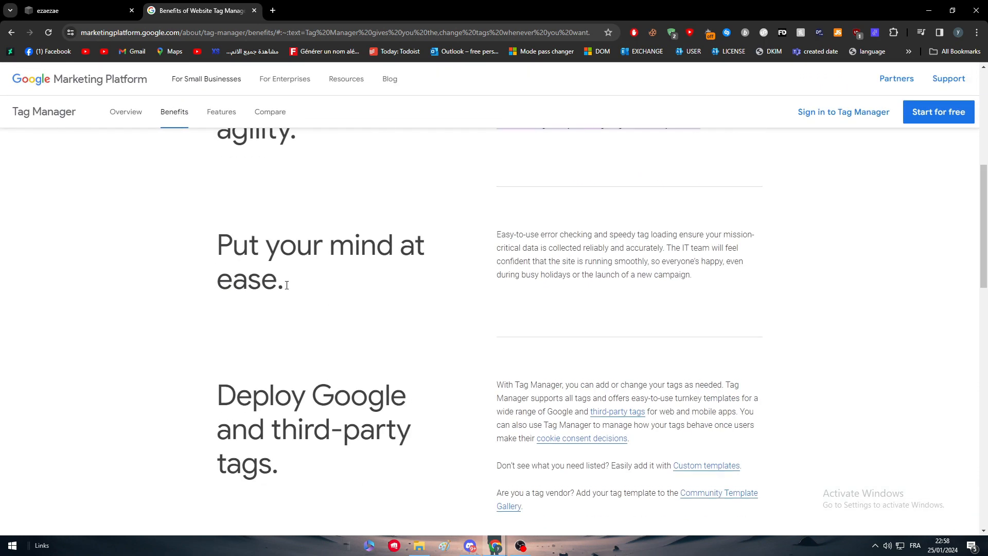
{"action": "scroll", "coordinate": [287, 285], "scroll_direction": "up", "scroll_amount": 7}
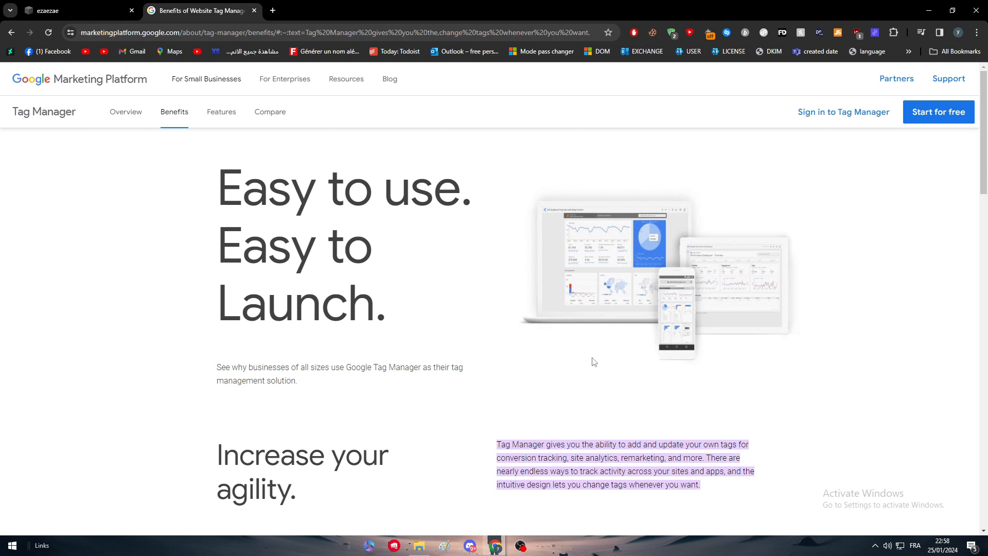
Switch to the Squarespace site and open the Extensions catalogue in its third-party tools settings.
{"action": "left_click", "coordinate": [89, 13]}
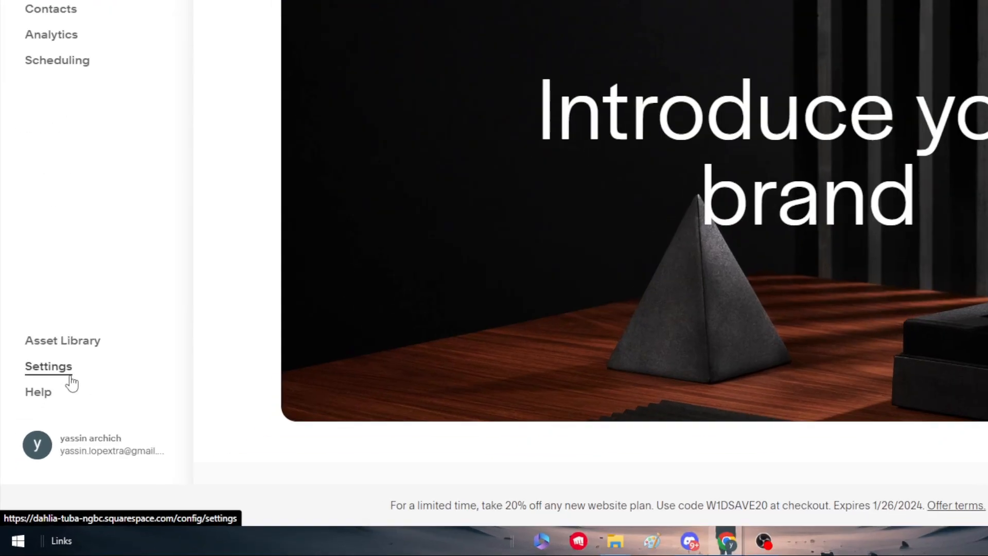
{"action": "left_click", "coordinate": [71, 382]}
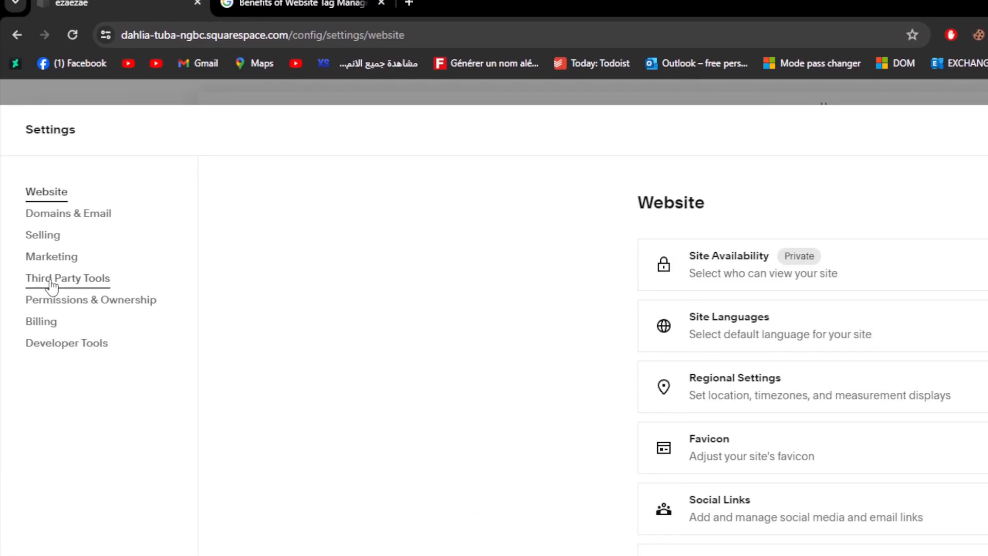
{"action": "left_click", "coordinate": [51, 282]}
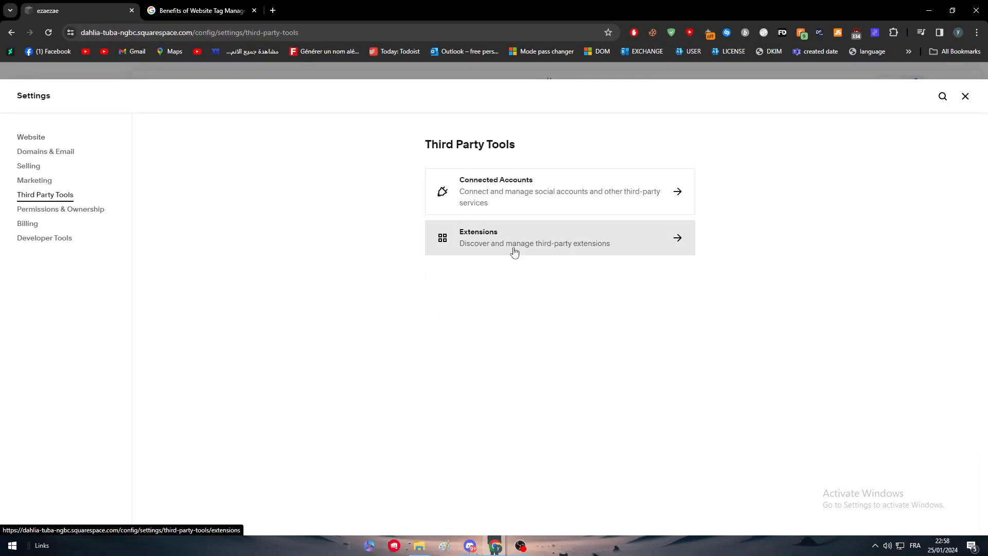
{"action": "left_click", "coordinate": [514, 251]}
{"action": "scroll", "coordinate": [396, 370], "scroll_direction": "down", "scroll_amount": 7}
{"action": "scroll", "coordinate": [822, 294], "scroll_direction": "up", "scroll_amount": 6}
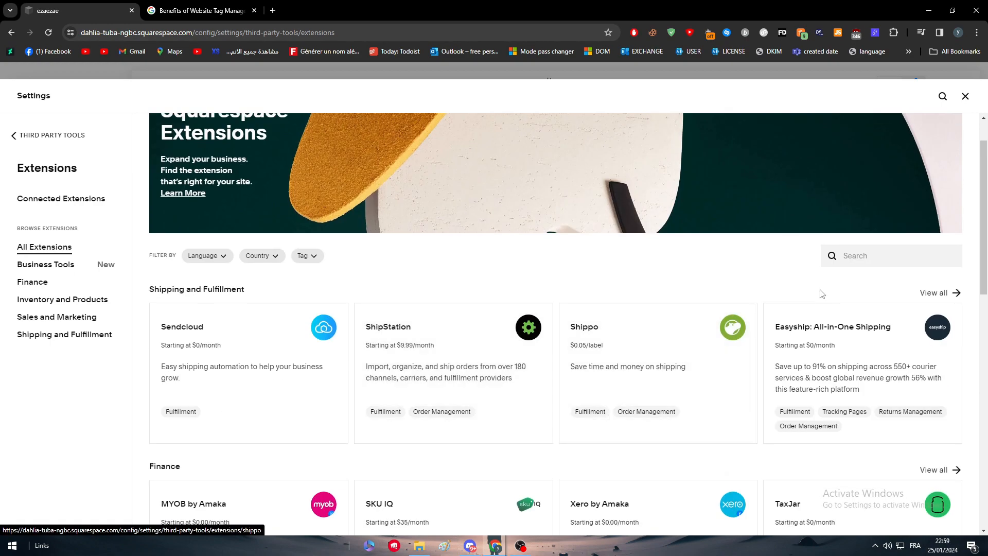
Search the Squarespace extensions for "GOOGLE" and clear the search.
{"action": "left_click", "coordinate": [878, 256]}
{"action": "type", "text": "GOOGLE"}
{"action": "scroll", "coordinate": [781, 294], "scroll_direction": "down", "scroll_amount": 2}
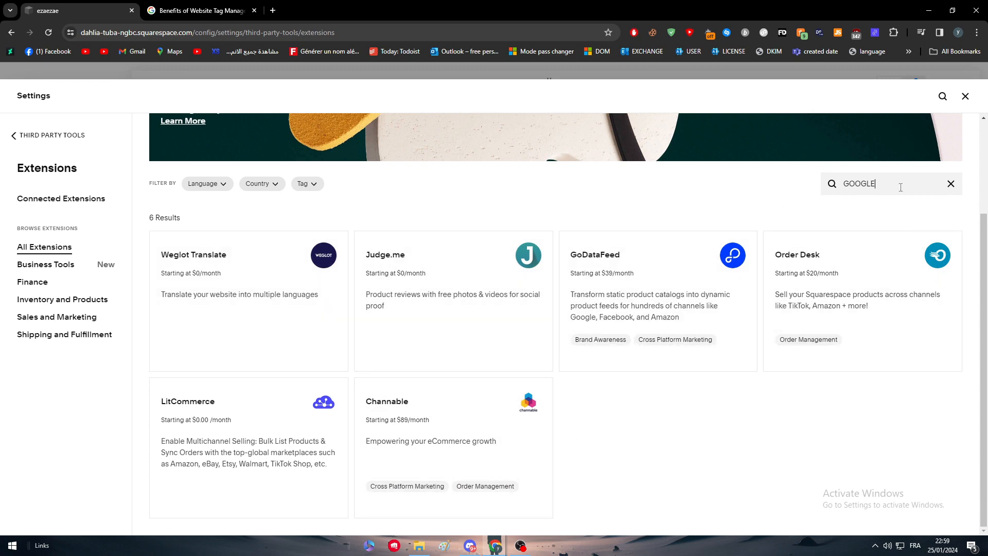
{"action": "key", "text": "ctrl+a"}
{"action": "key", "text": "BackSpace"}
Browse all extension categories through Business Tools, checking back briefly on the Google Tag Manager page.
{"action": "scroll", "coordinate": [523, 256], "scroll_direction": "down", "scroll_amount": 2}
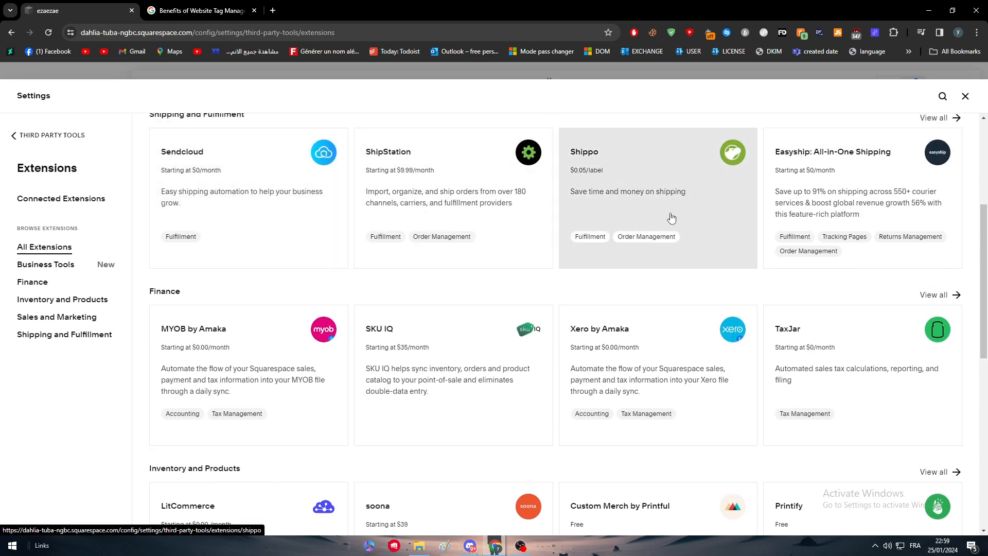
{"action": "scroll", "coordinate": [804, 305], "scroll_direction": "up", "scroll_amount": 4}
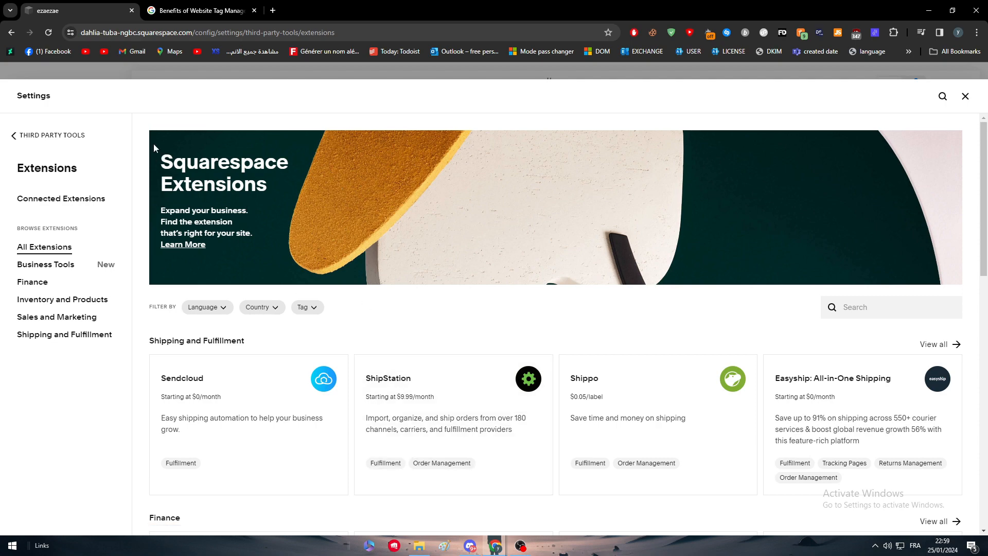
{"action": "scroll", "coordinate": [406, 237], "scroll_direction": "down", "scroll_amount": 10}
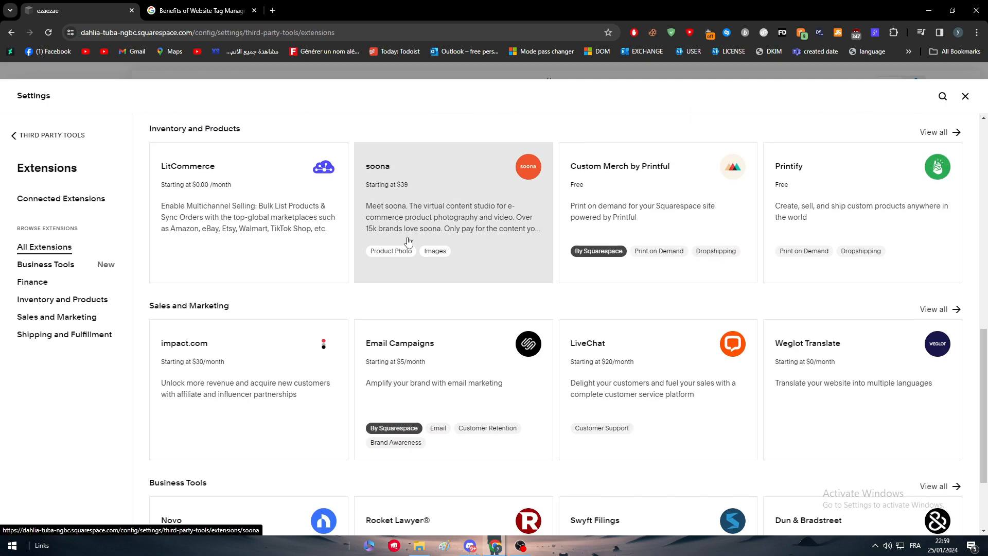
{"action": "scroll", "coordinate": [408, 241], "scroll_direction": "down", "scroll_amount": 2}
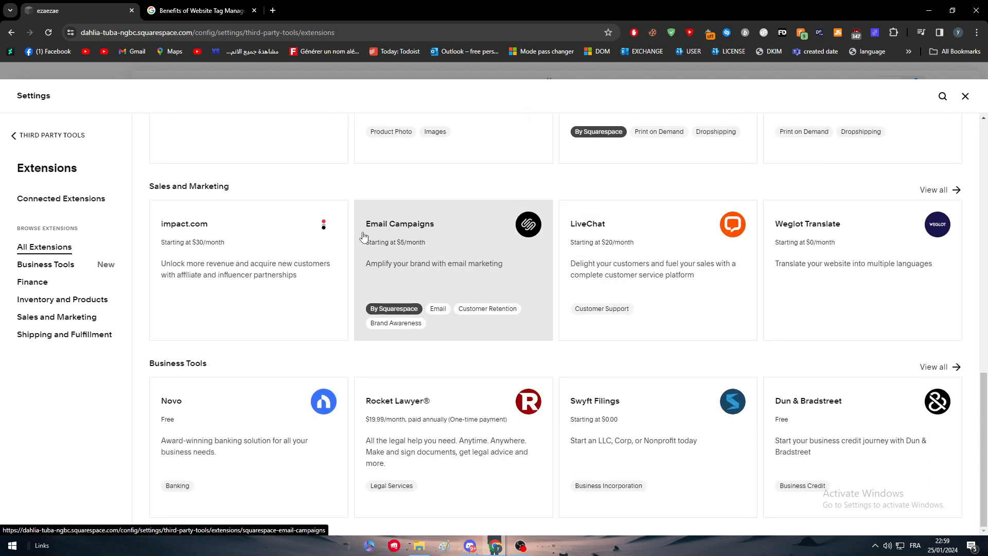
{"action": "left_click", "coordinate": [220, 6]}
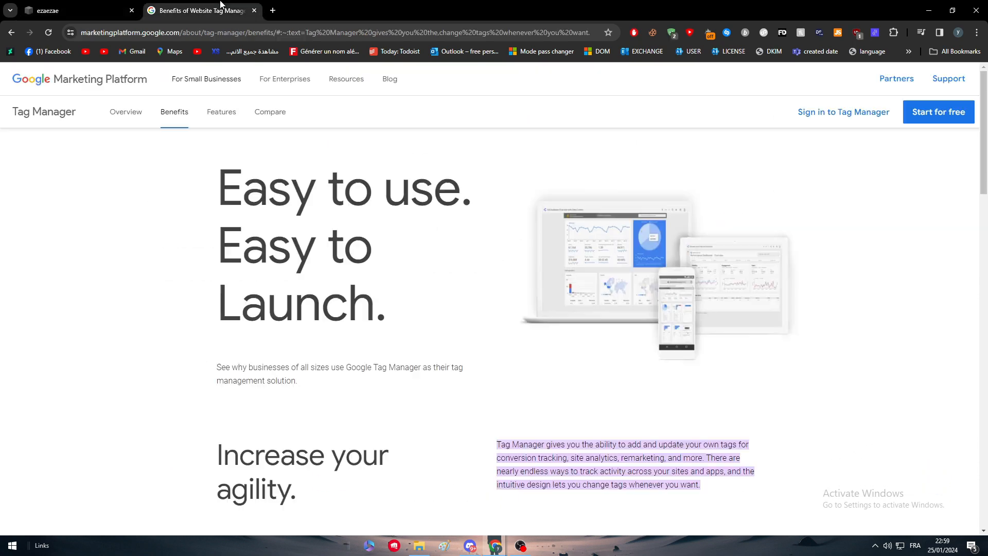
{"action": "left_click", "coordinate": [78, 10]}
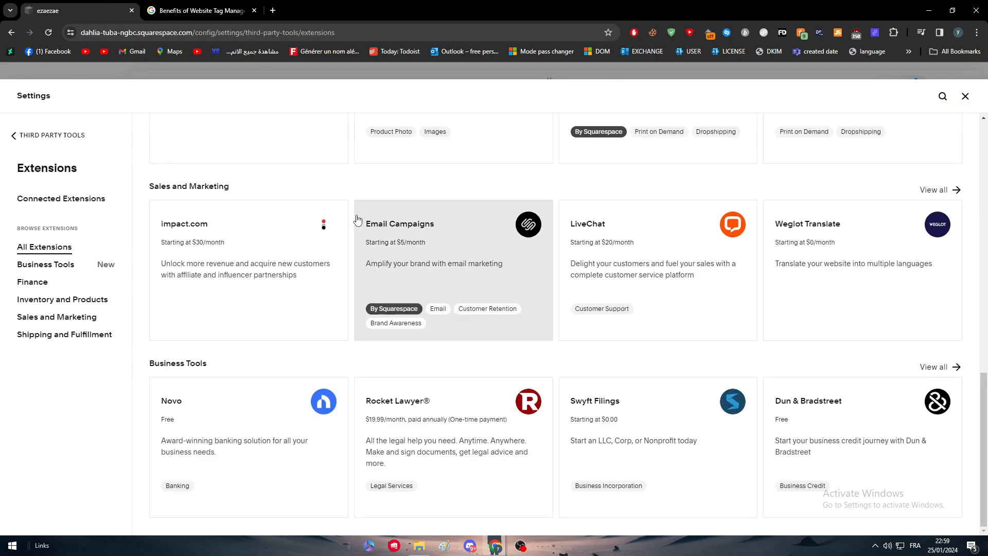
View the site's connected accounts under the third-party tools and close the settings.
{"action": "left_click", "coordinate": [27, 138]}
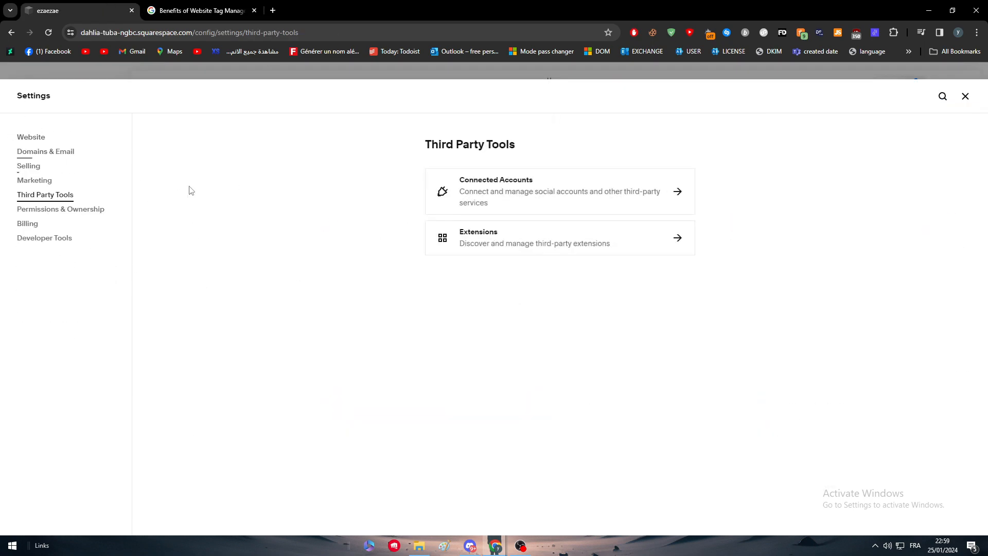
{"action": "left_click", "coordinate": [435, 198]}
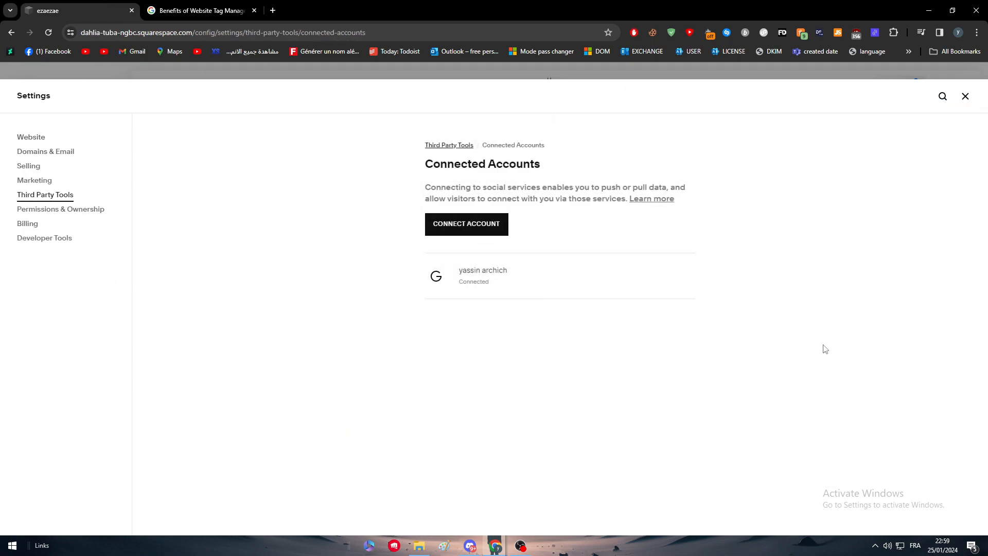
{"action": "left_click", "coordinate": [965, 96]}
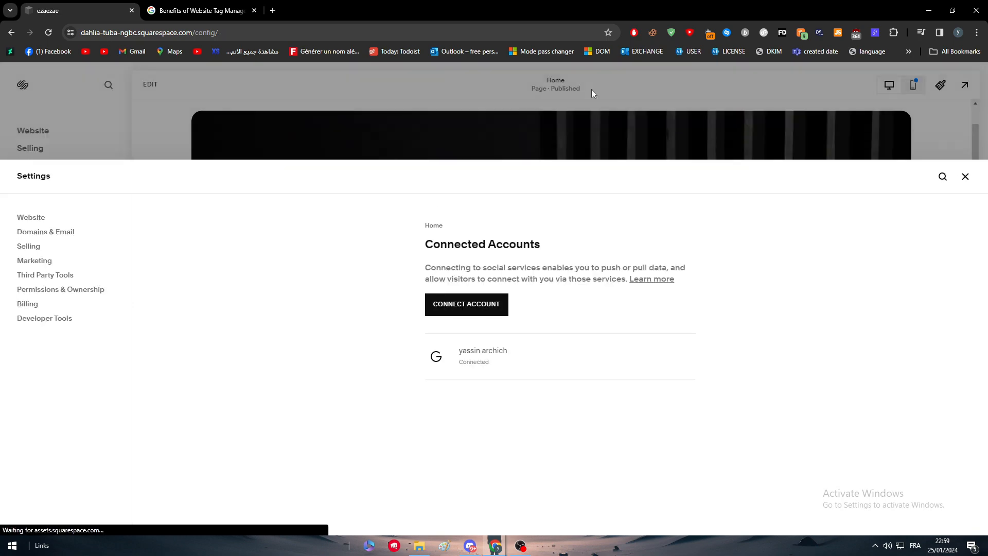
Open Zapier in a new browser tab and show its Apps page.
{"action": "left_click", "coordinate": [273, 10]}
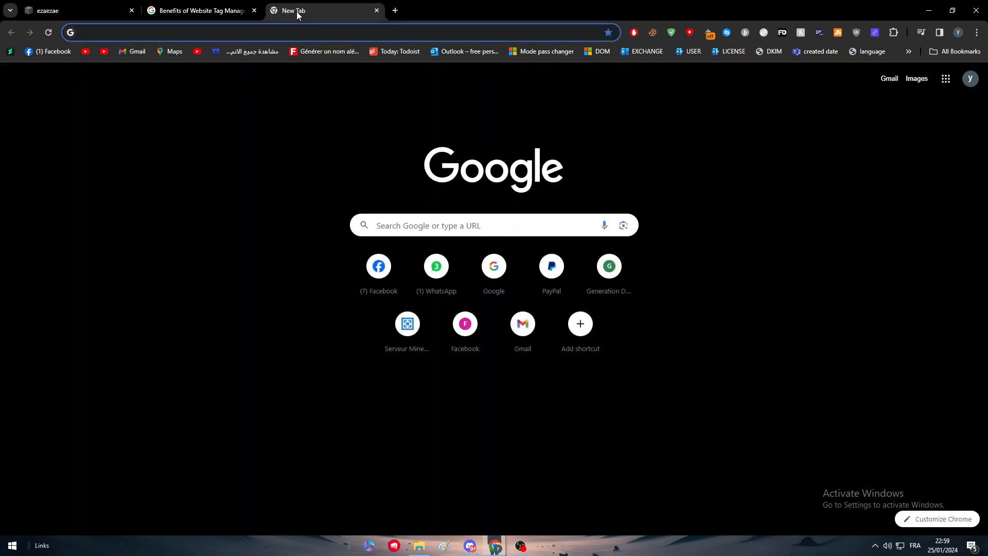
{"action": "type", "text": "zap"}
{"action": "key", "text": "Return"}
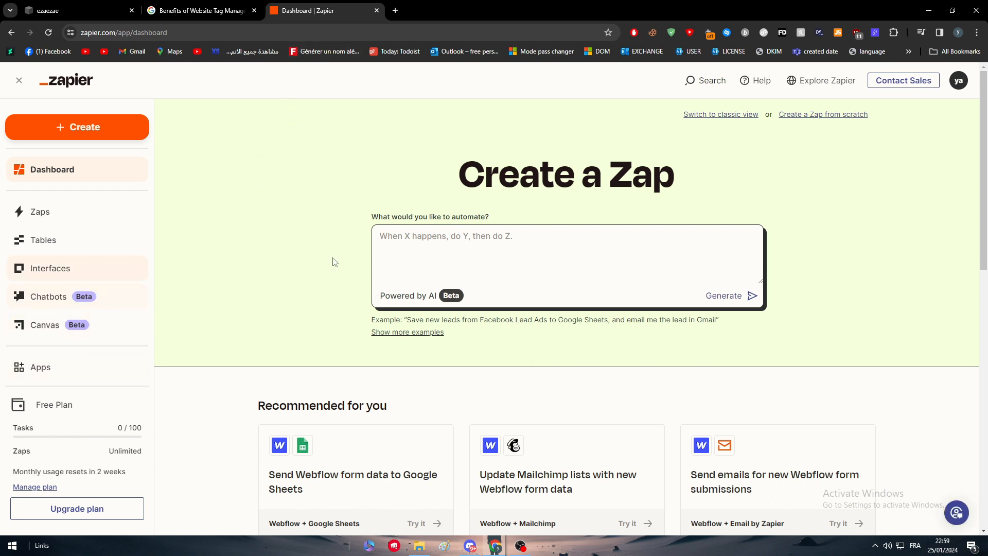
{"action": "left_click", "coordinate": [53, 379]}
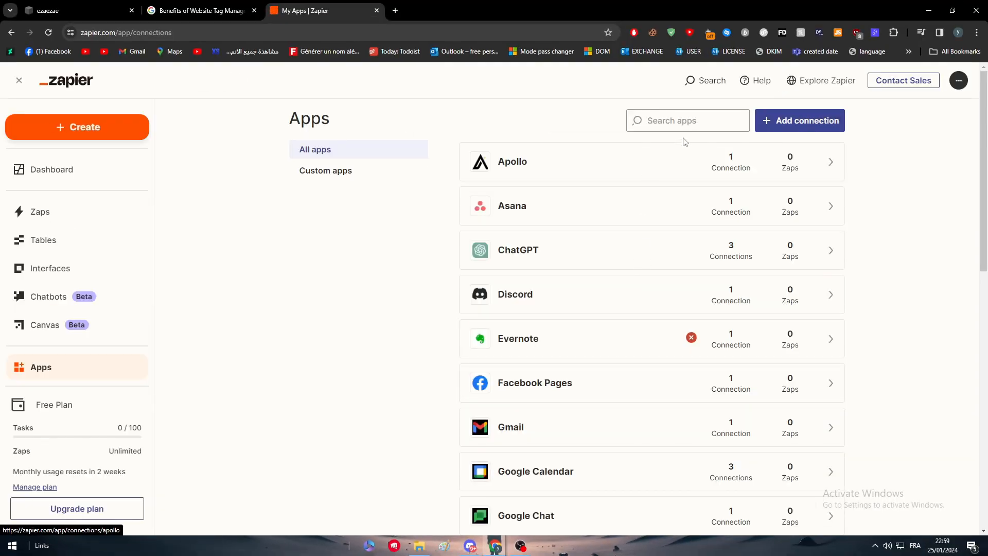
Search the Zapier apps for "square", view the existing Squarespace connections, and return to the results.
{"action": "left_click", "coordinate": [667, 122]}
{"action": "type", "text": "square"}
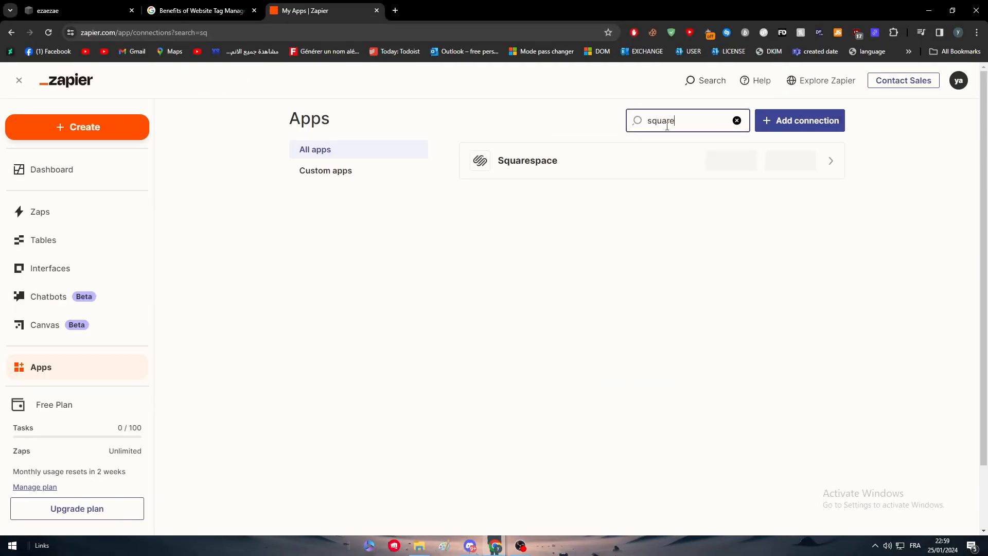
{"action": "left_click", "coordinate": [722, 177]}
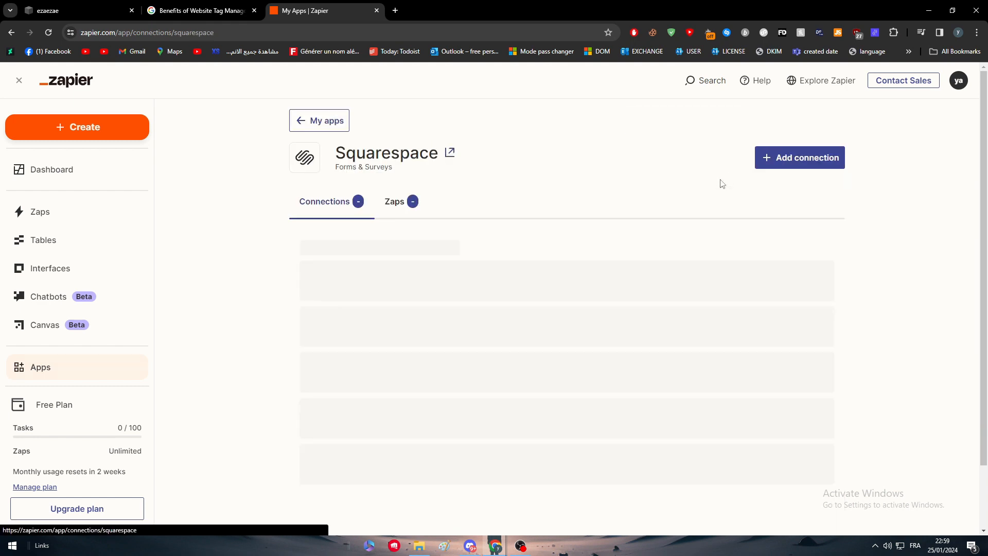
{"action": "left_click", "coordinate": [11, 32]}
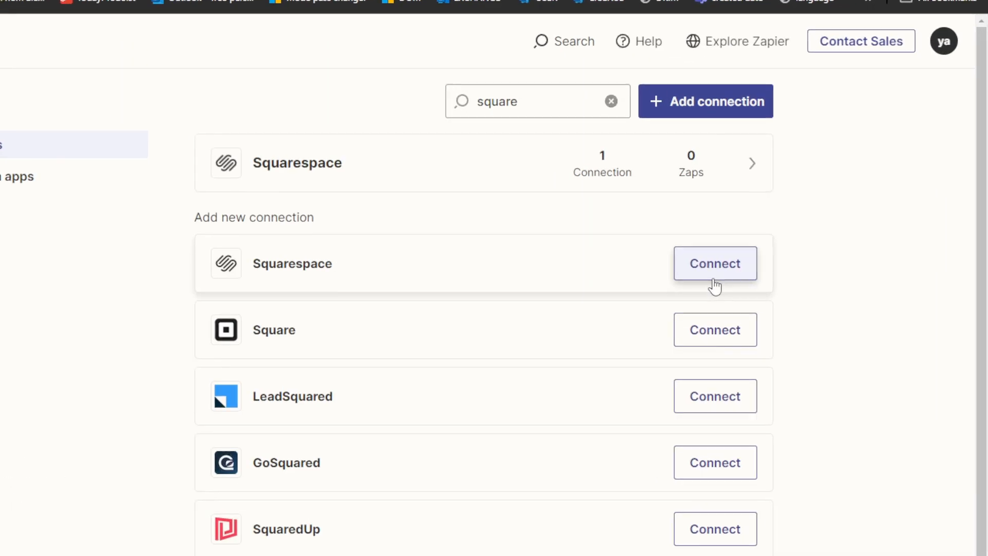
Start a new Squarespace connection in Zapier, check its website API key requirement, and close the authorization window.
{"action": "left_click", "coordinate": [714, 284]}
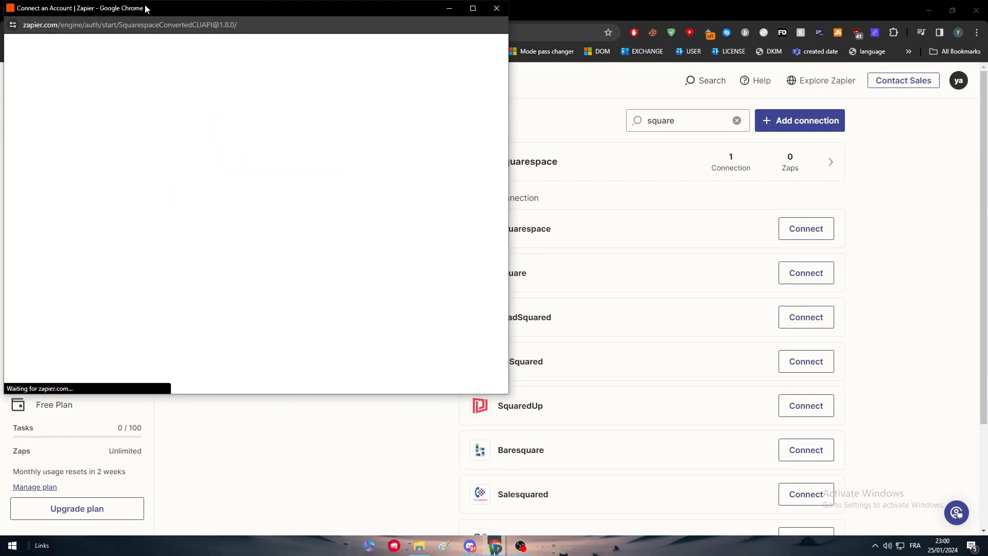
{"action": "left_click_drag", "start_coordinate": [146, 8], "coordinate": [399, 90]}
{"action": "double_click", "coordinate": [404, 250]}
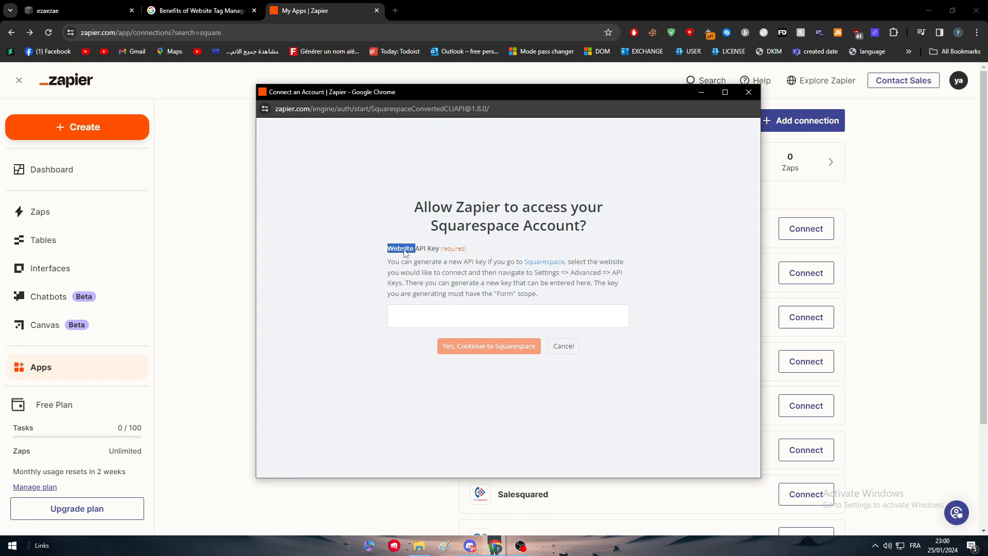
{"action": "left_click", "coordinate": [749, 91]}
Switch back to the Squarespace site and open Developer API Keys in its developer tools settings.
{"action": "left_click", "coordinate": [77, 6]}
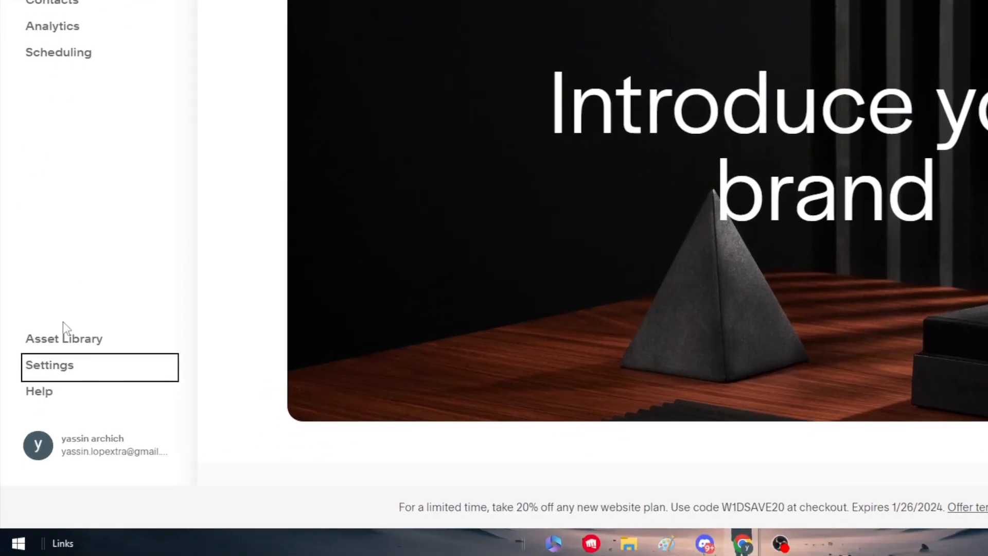
{"action": "left_click", "coordinate": [33, 429]}
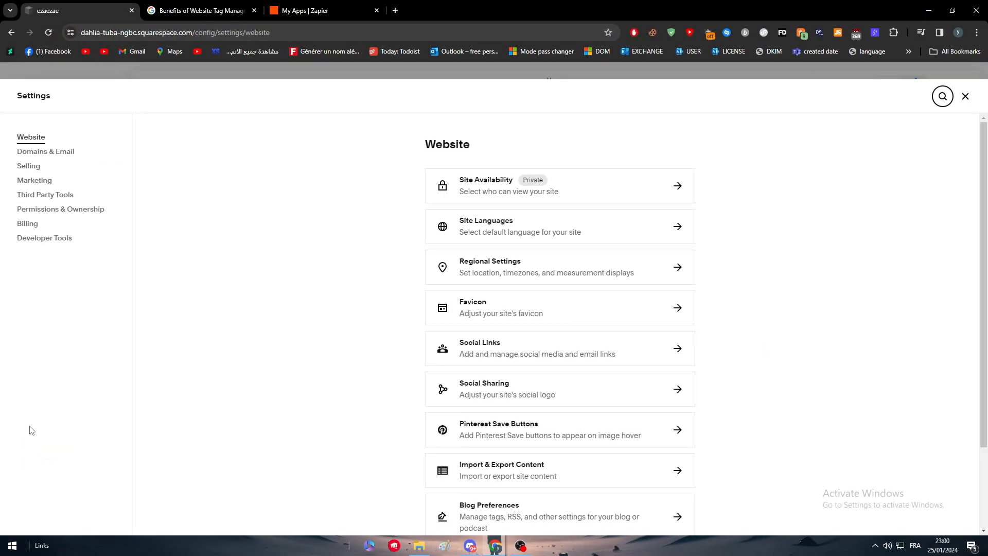
{"action": "left_click", "coordinate": [63, 240]}
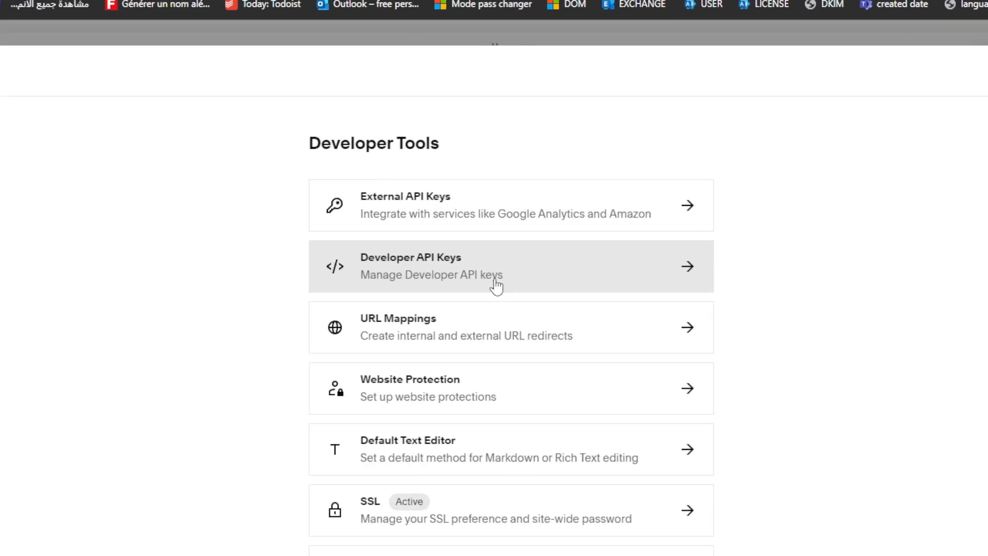
{"action": "left_click", "coordinate": [496, 285]}
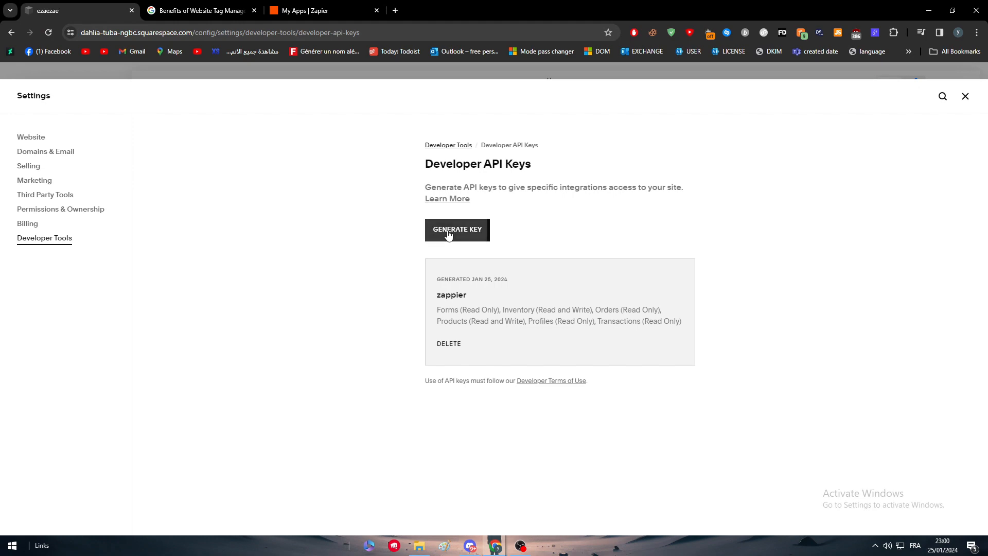
{"action": "left_click", "coordinate": [448, 234]}
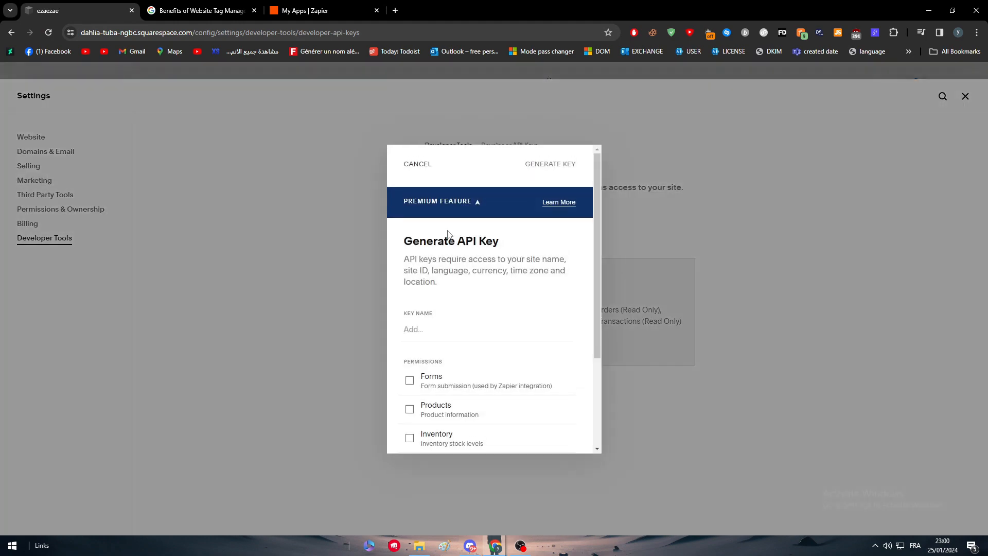
{"action": "scroll", "coordinate": [453, 240], "scroll_direction": "down", "scroll_amount": 3}
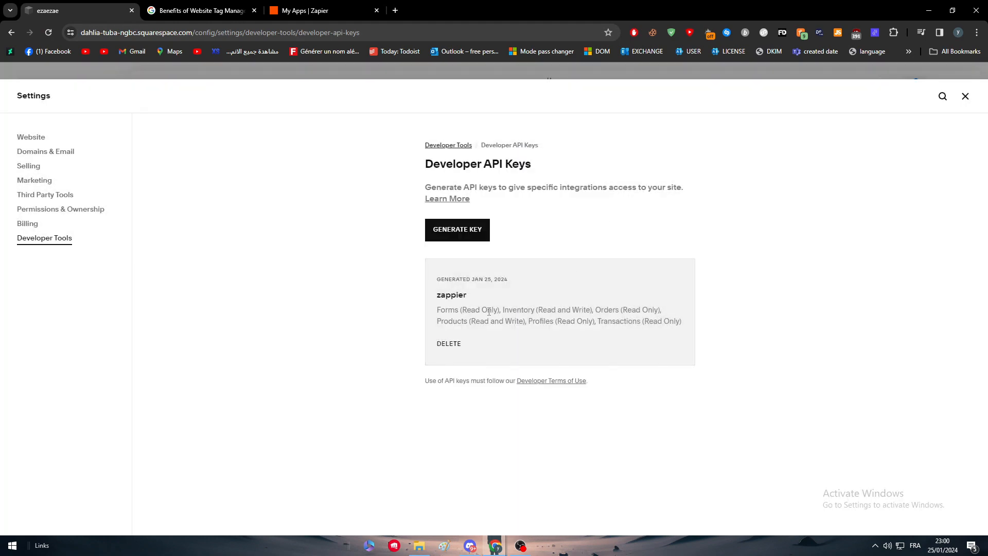
{"action": "double_click", "coordinate": [450, 304]}
Begin generating a new API key and grant it Forms, Products, Inventory, Orders, Transactions and Profiles permissions.
{"action": "left_click", "coordinate": [489, 206]}
{"action": "scroll", "coordinate": [492, 209], "scroll_direction": "down", "scroll_amount": 3}
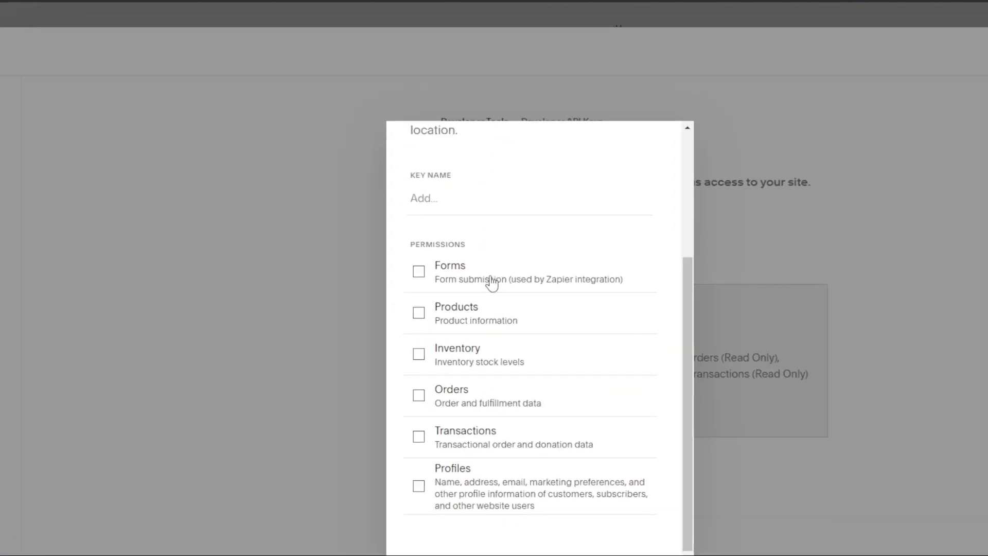
{"action": "left_click", "coordinate": [460, 256]}
{"action": "left_click", "coordinate": [451, 298]}
{"action": "left_click", "coordinate": [445, 355]}
{"action": "scroll", "coordinate": [484, 341], "scroll_direction": "down", "scroll_amount": 3}
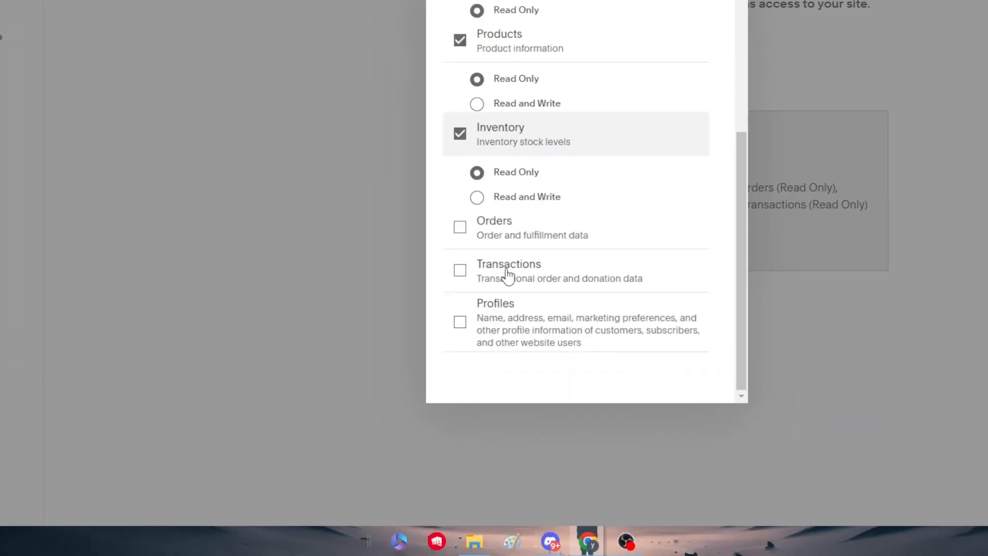
{"action": "left_click", "coordinate": [491, 235]}
{"action": "left_click", "coordinate": [496, 327]}
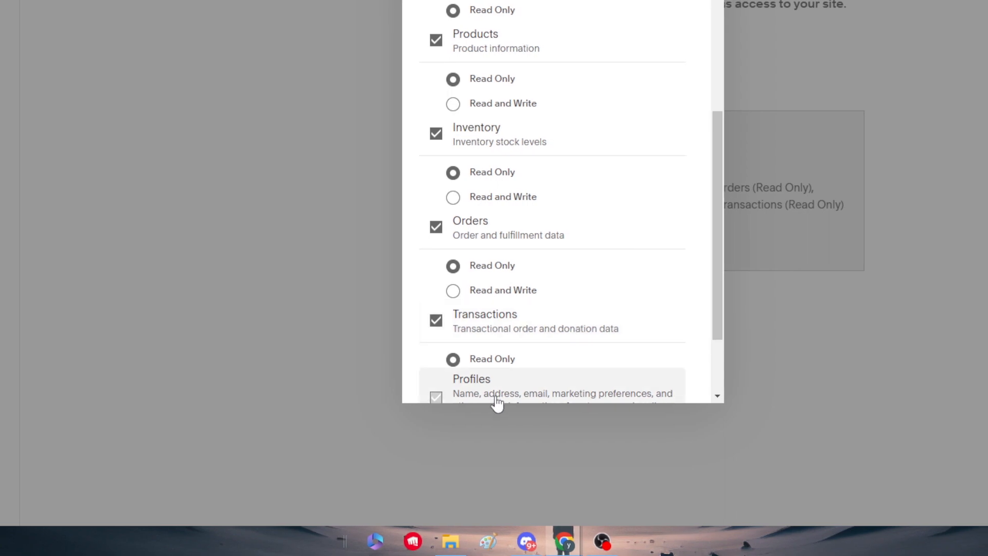
Set the new API key's Orders, Inventory and Products permissions to Read and Write, and dismiss the key form without generating it.
{"action": "left_click", "coordinate": [497, 402]}
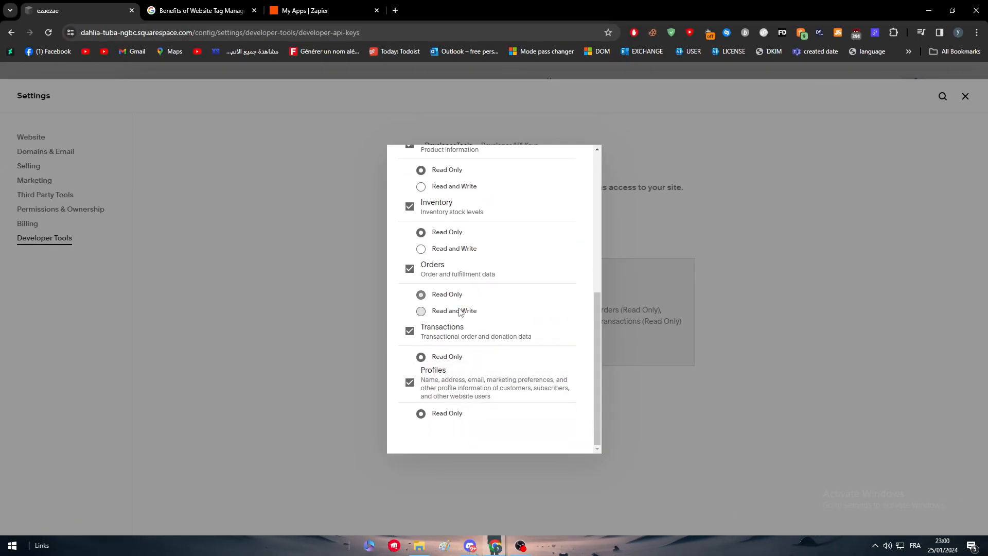
{"action": "left_click", "coordinate": [454, 311]}
{"action": "left_click", "coordinate": [454, 250]}
{"action": "scroll", "coordinate": [455, 247], "scroll_direction": "up", "scroll_amount": 1}
{"action": "left_click", "coordinate": [454, 238]}
{"action": "scroll", "coordinate": [463, 238], "scroll_direction": "up", "scroll_amount": 3}
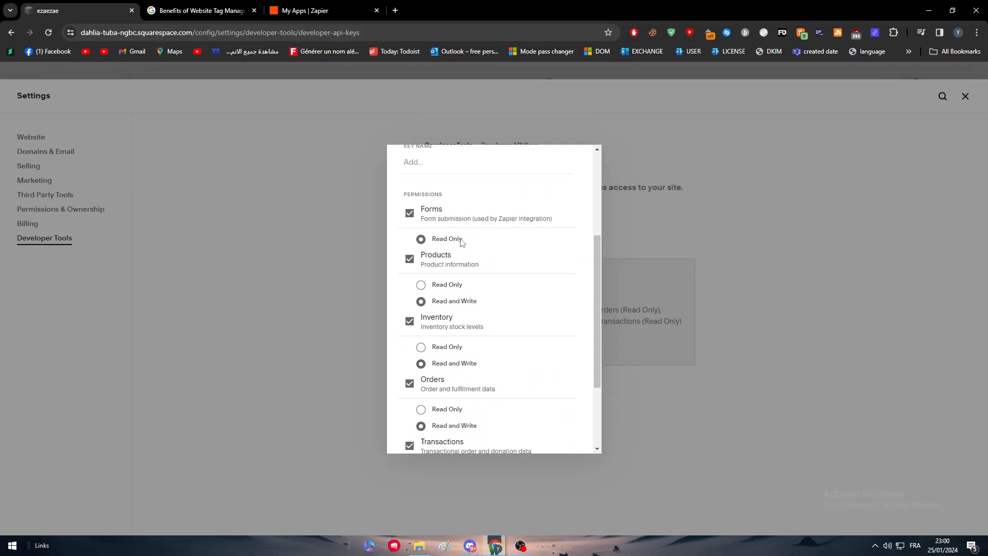
{"action": "left_click", "coordinate": [728, 279]}
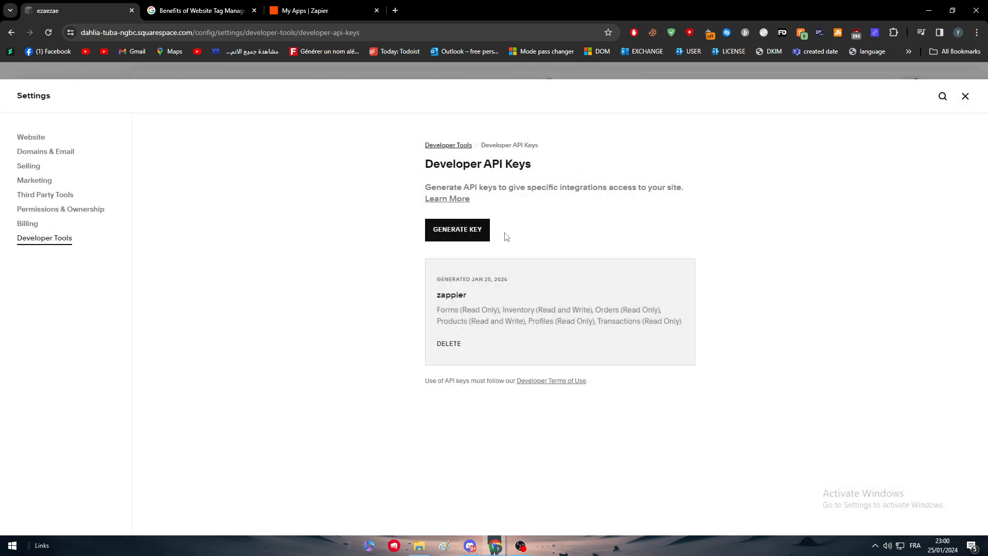
Switch back to Zapier, check the options of the existing Squarespace connection, and return to the full apps list.
{"action": "left_click", "coordinate": [329, 11]}
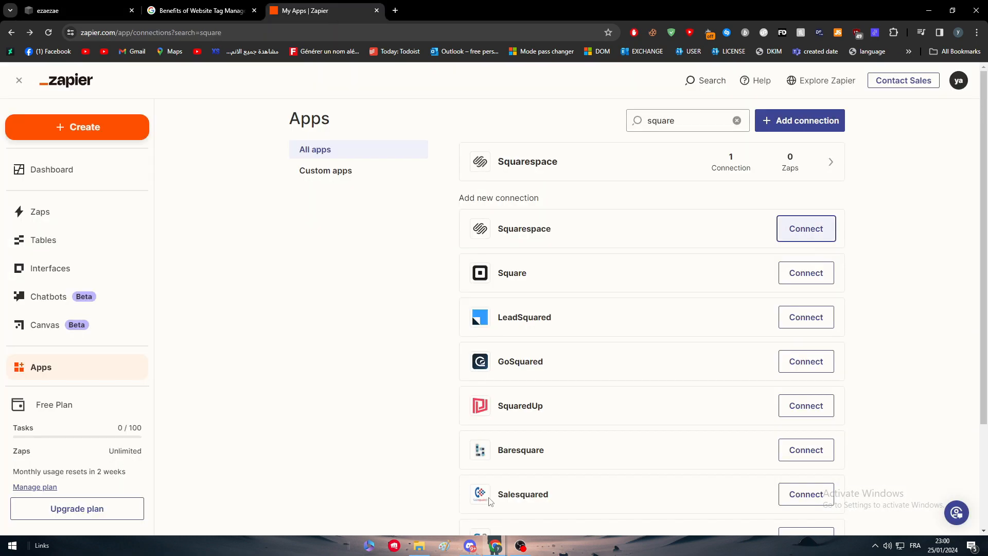
{"action": "left_click", "coordinate": [823, 171]}
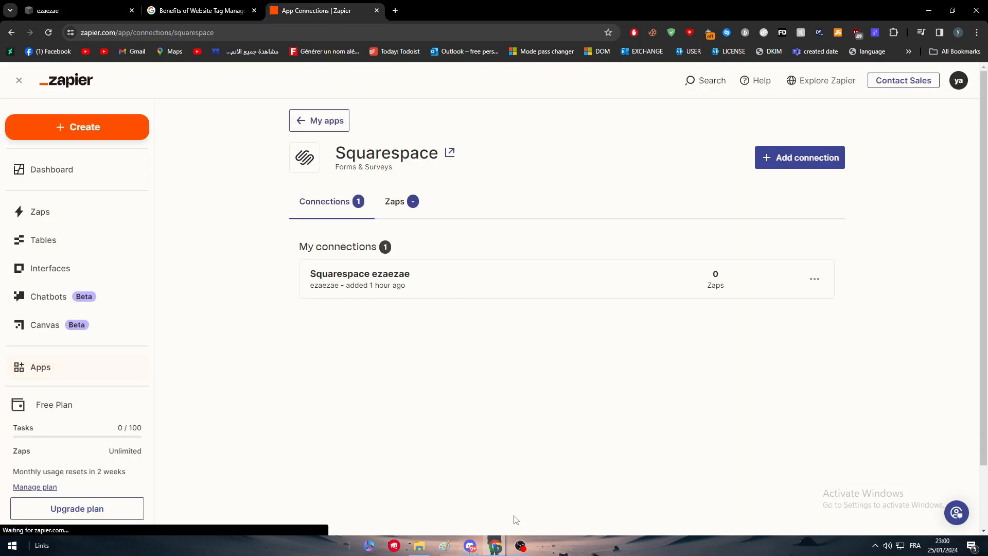
{"action": "mouse_move", "coordinate": [495, 544]}
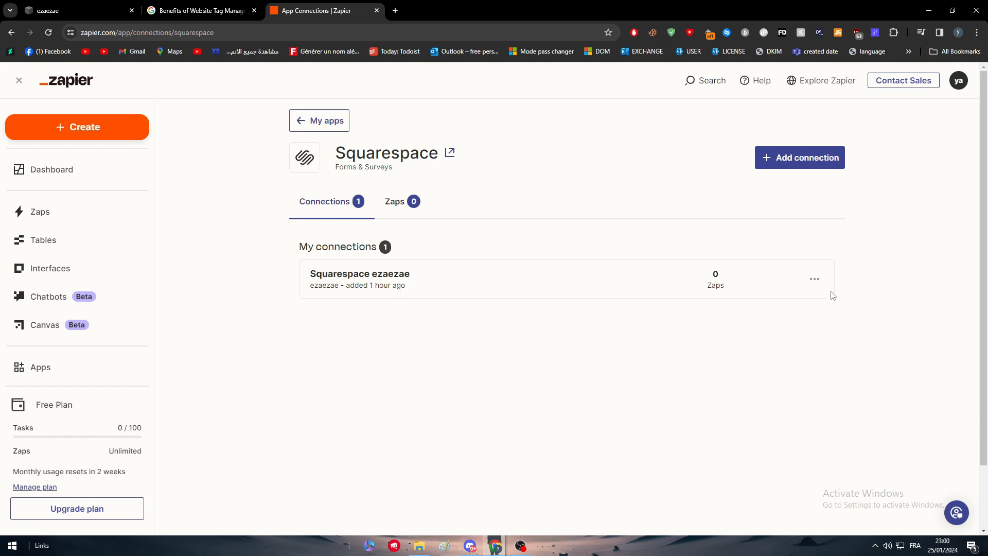
{"action": "left_click", "coordinate": [814, 278]}
{"action": "left_click", "coordinate": [766, 354]}
{"action": "left_click", "coordinate": [83, 369]}
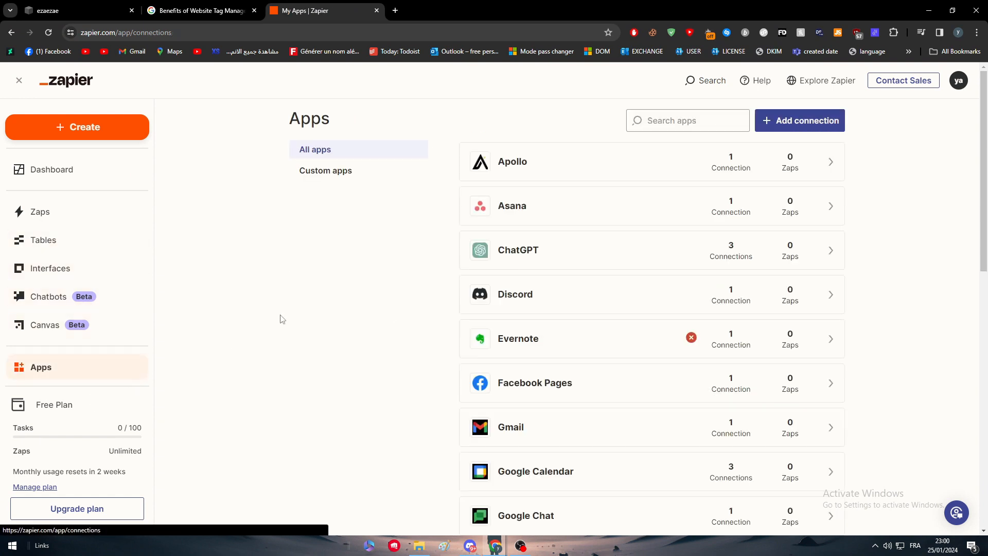
Search the Zapier apps for "google tag", shorten the search to "google", and look through the listed apps for Tag Manager.
{"action": "left_click", "coordinate": [669, 129]}
{"action": "type", "text": "google tag"}
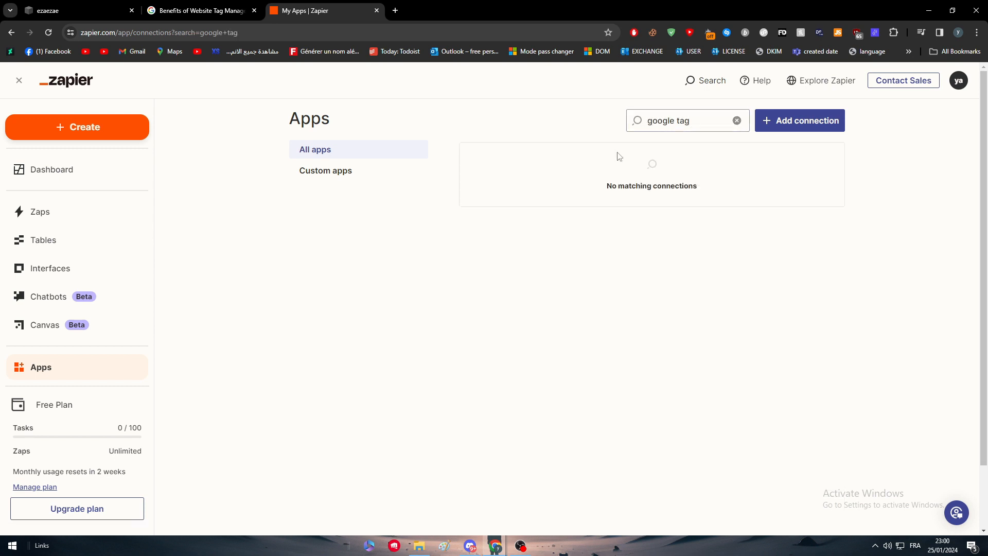
{"action": "double_click", "coordinate": [703, 120]}
{"action": "key", "text": "BackSpace"}
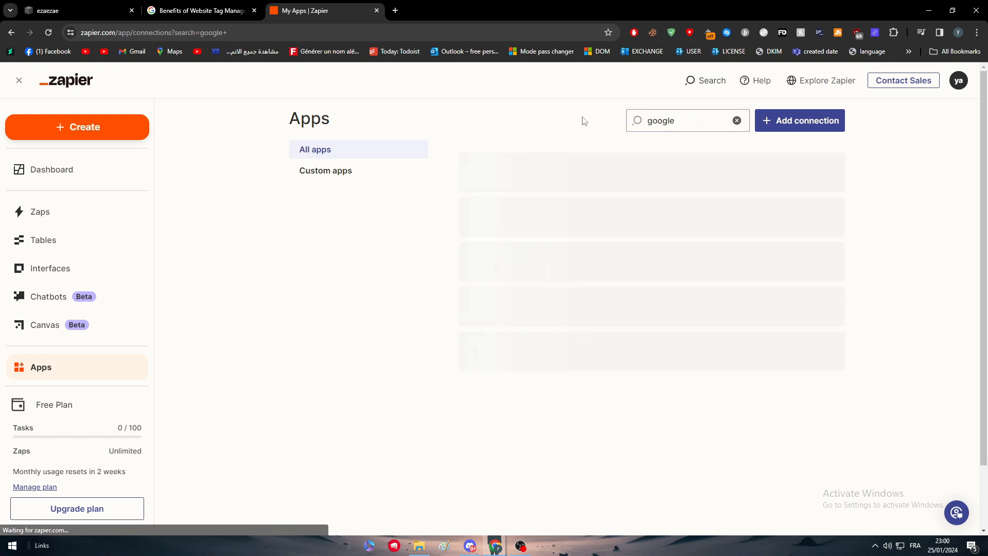
{"action": "scroll", "coordinate": [608, 419], "scroll_direction": "down", "scroll_amount": 7}
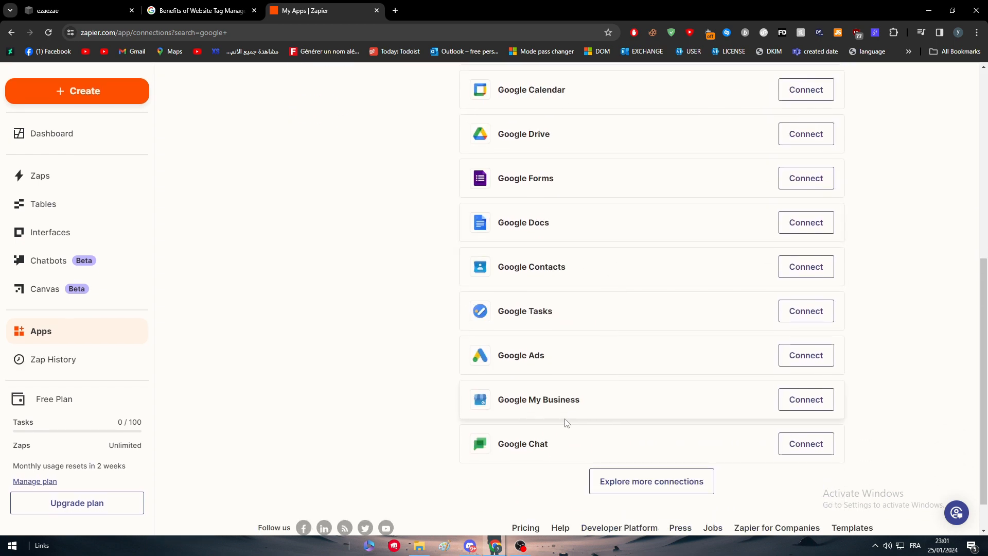
{"action": "scroll", "coordinate": [360, 355], "scroll_direction": "up", "scroll_amount": 7}
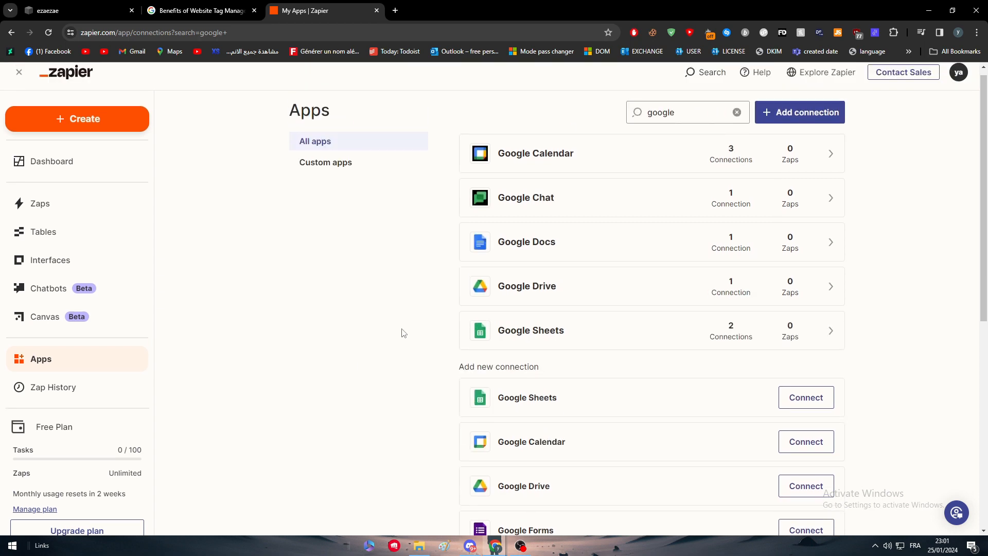
{"action": "scroll", "coordinate": [699, 128], "scroll_direction": "down", "scroll_amount": 7}
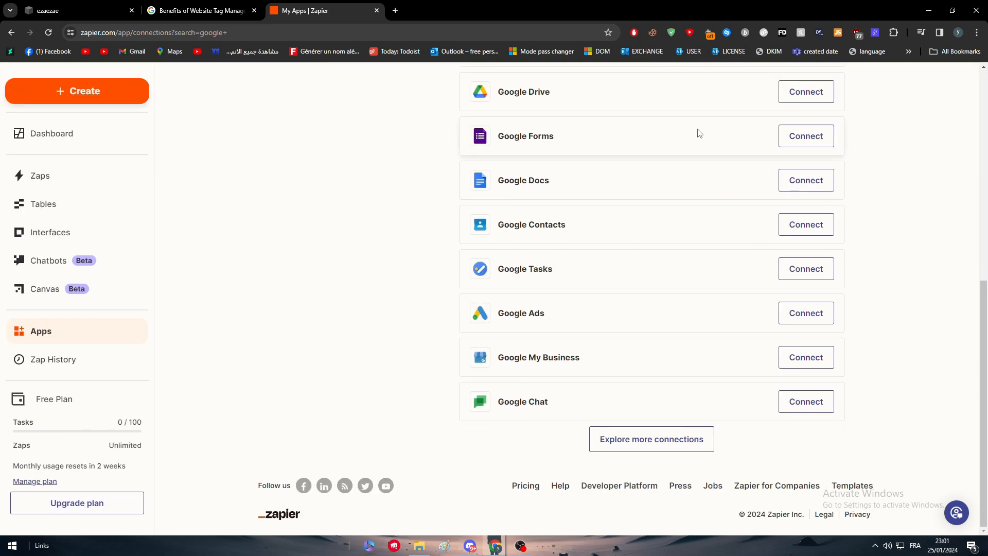
{"action": "scroll", "coordinate": [578, 316], "scroll_direction": "up", "scroll_amount": 7}
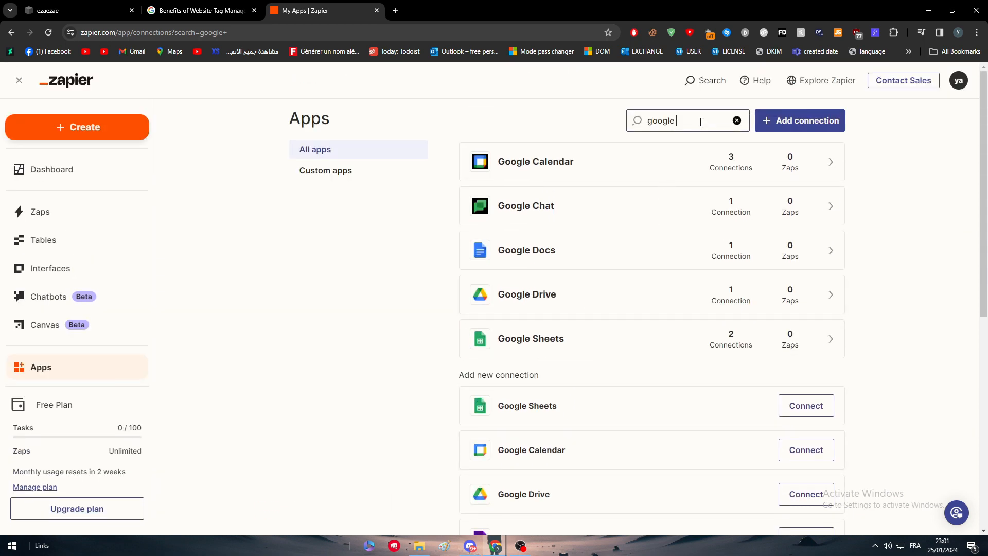
Search the apps for "google ana", start a Google Analytics connection, and close the Google sign-in window without choosing an account.
{"action": "left_click", "coordinate": [700, 120]}
{"action": "type", "text": "ana"}
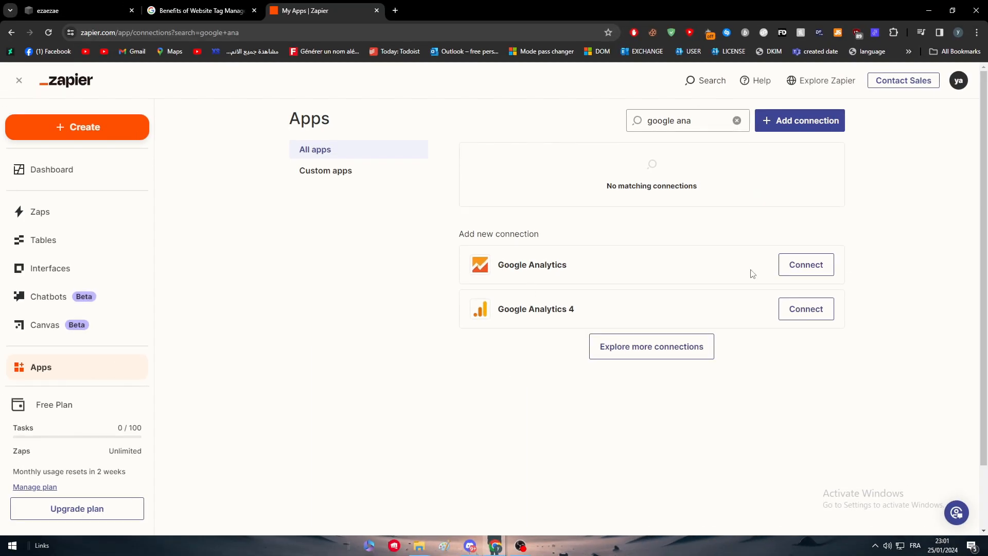
{"action": "left_click_drag", "start_coordinate": [521, 264], "coordinate": [614, 259]}
{"action": "left_click", "coordinate": [714, 221]}
{"action": "left_click", "coordinate": [790, 264]}
{"action": "left_click_drag", "start_coordinate": [311, 10], "coordinate": [658, 90]}
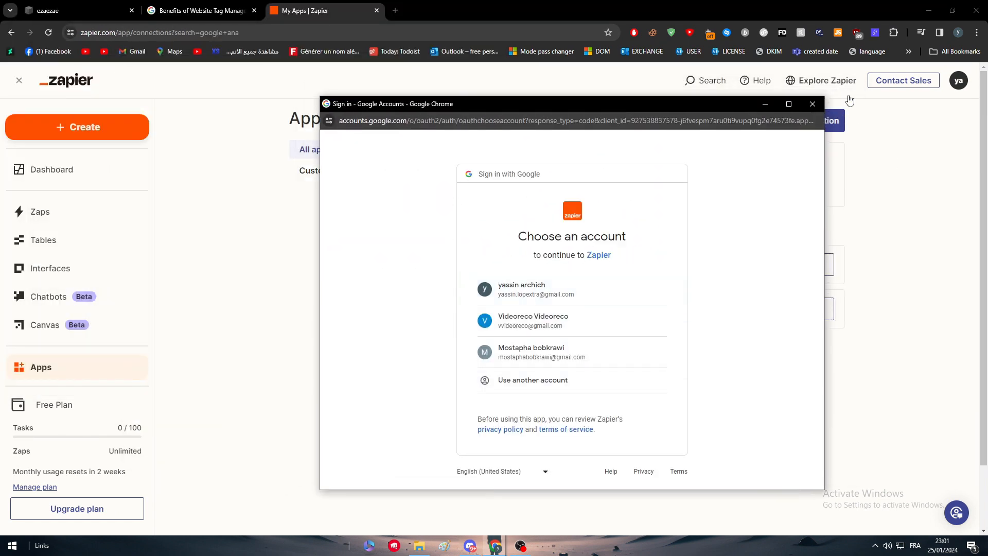
{"action": "left_click", "coordinate": [813, 103]}
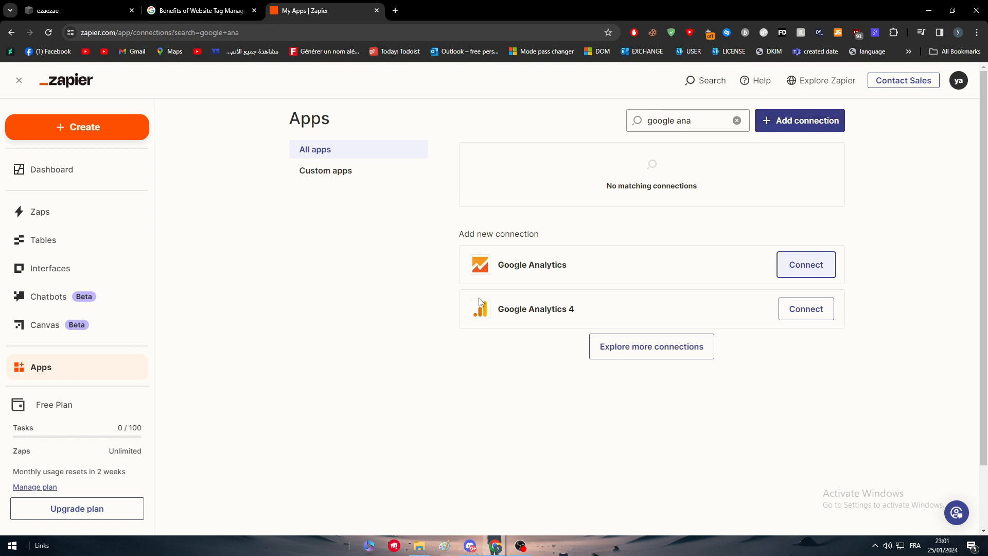
{"action": "left_click", "coordinate": [316, 315]}
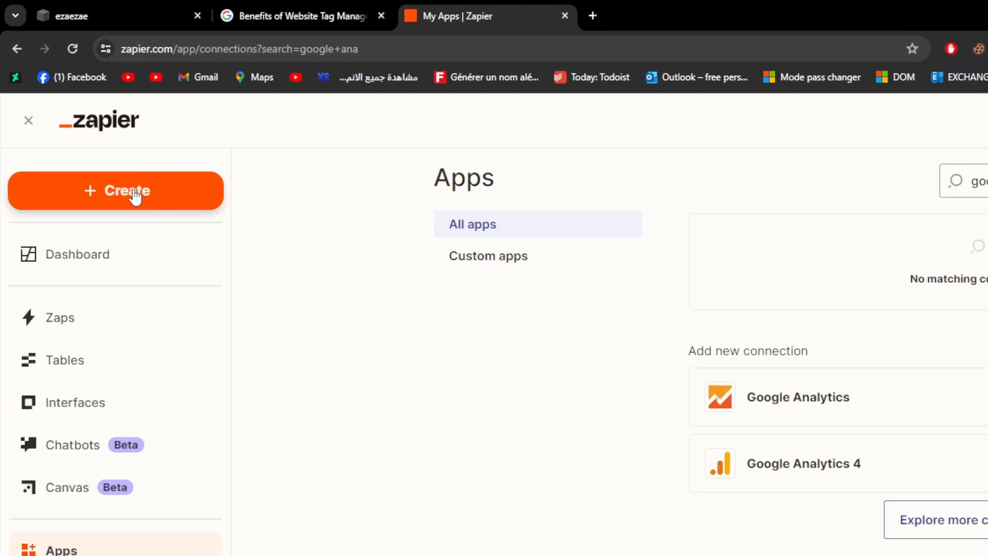
Look through the types of item Zapier can create, and create a new Zap.
{"action": "left_click", "coordinate": [135, 196]}
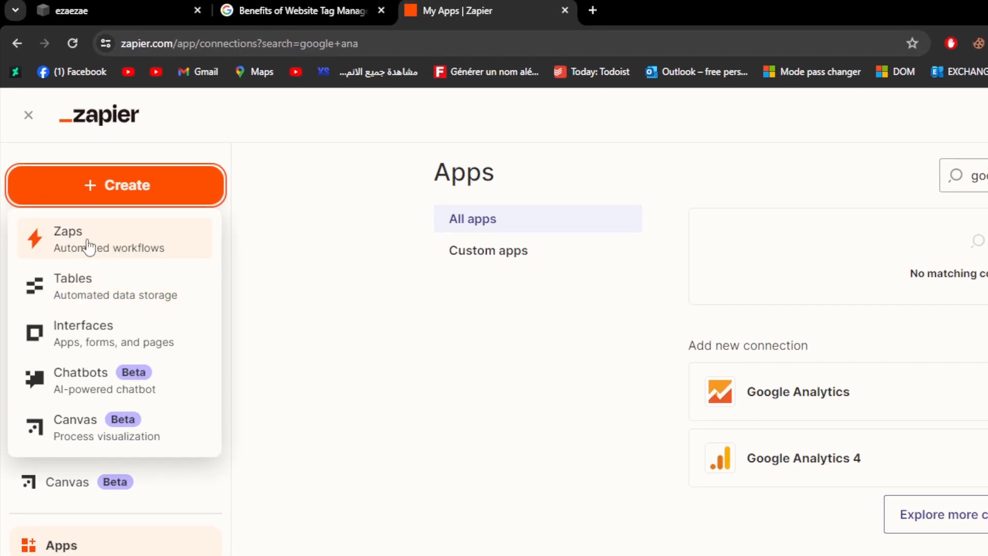
{"action": "scroll", "coordinate": [87, 250], "scroll_direction": "down", "scroll_amount": 2}
{"action": "scroll", "coordinate": [89, 253], "scroll_direction": "up", "scroll_amount": 1}
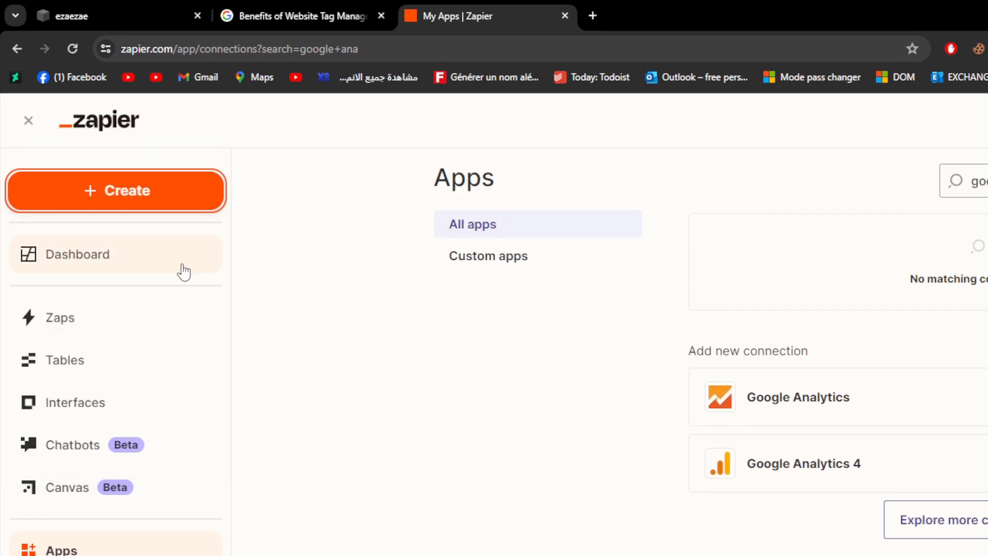
{"action": "left_click", "coordinate": [129, 199]}
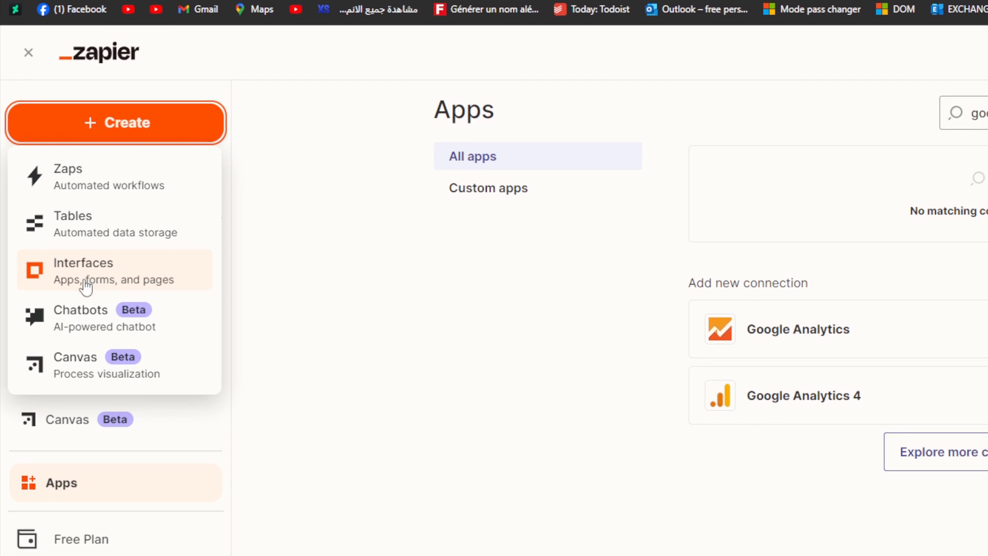
{"action": "left_click", "coordinate": [106, 182]}
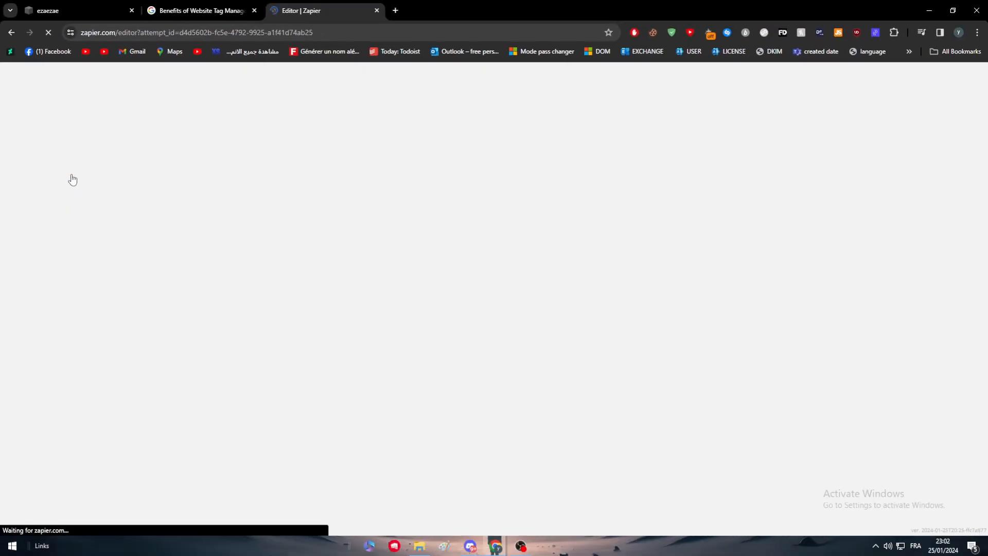
{"action": "double_click", "coordinate": [487, 305]}
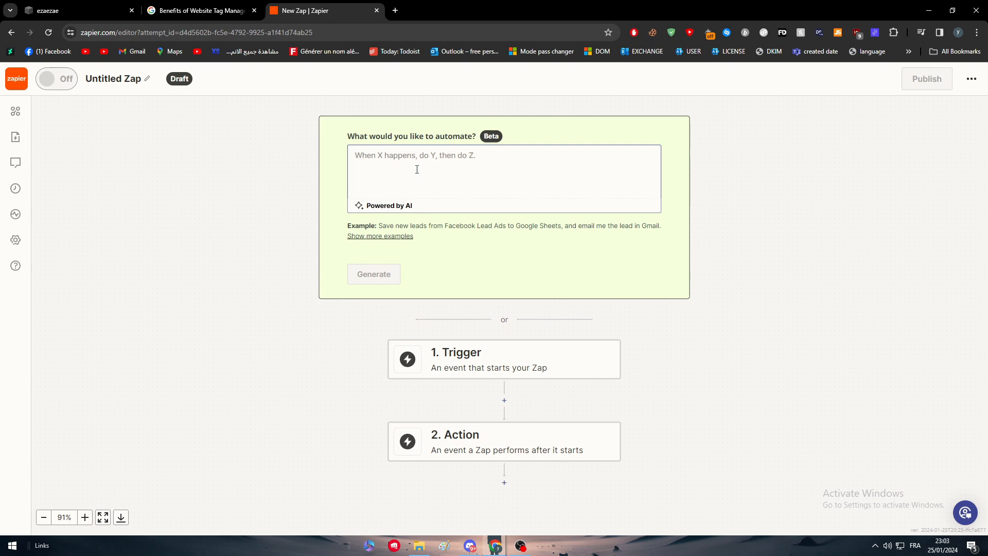
Describe the automation for the new Zap as "connect my website on squarespace with google tag manager".
{"action": "left_click", "coordinate": [414, 165]}
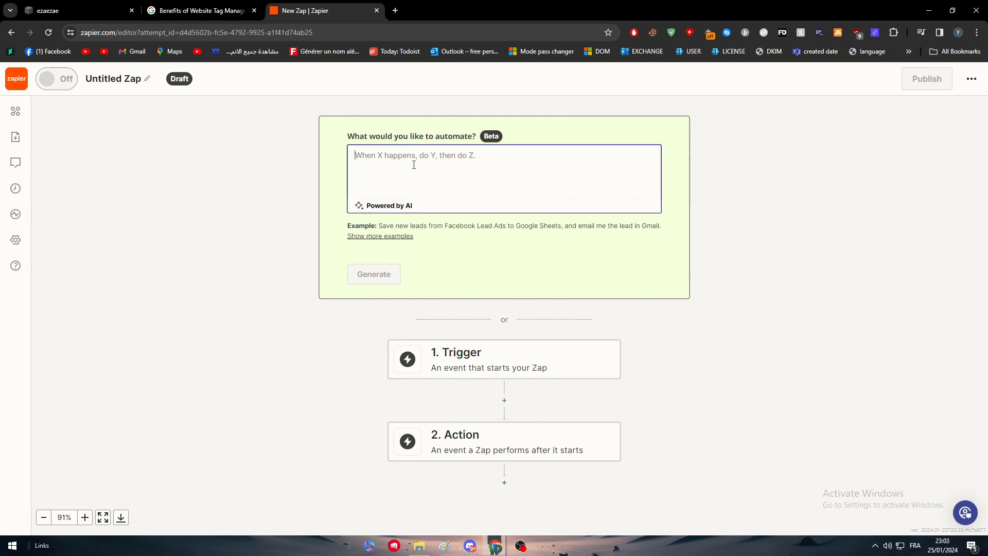
{"action": "type", "text": "connect ou"}
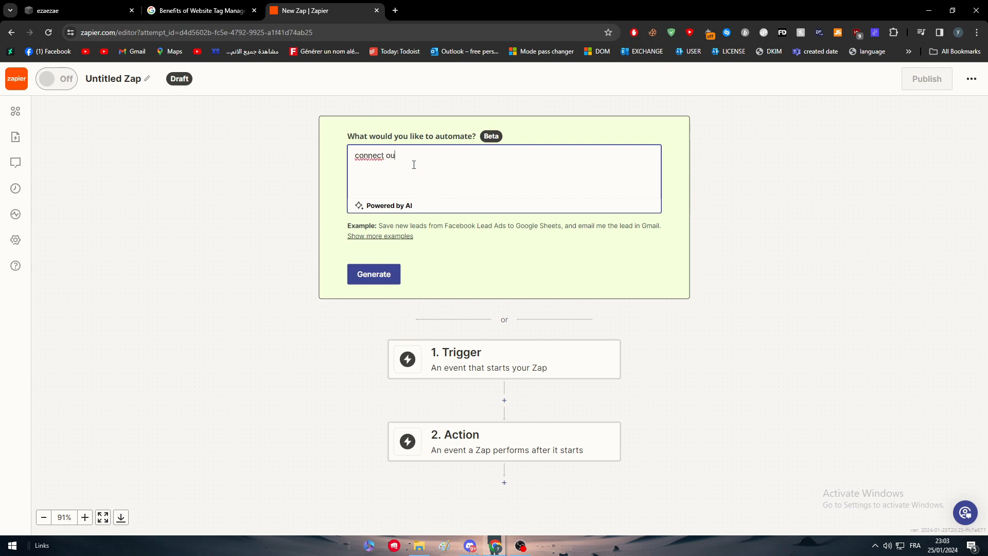
{"action": "key", "text": "BackSpace"}
{"action": "key", "text": "BackSpace"}
{"action": "type", "text": "my website on squarespaace "}
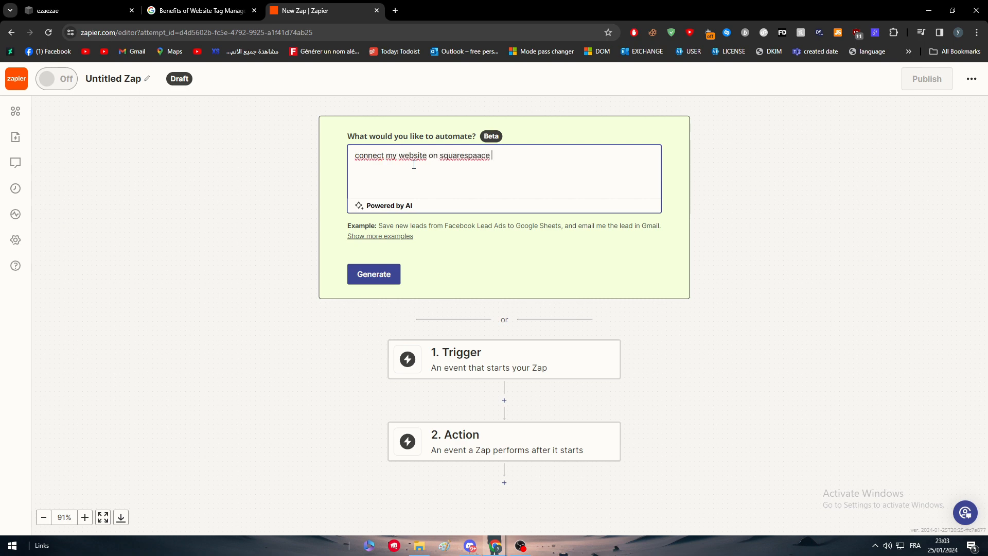
{"action": "type", "text": "with google tag manager"}
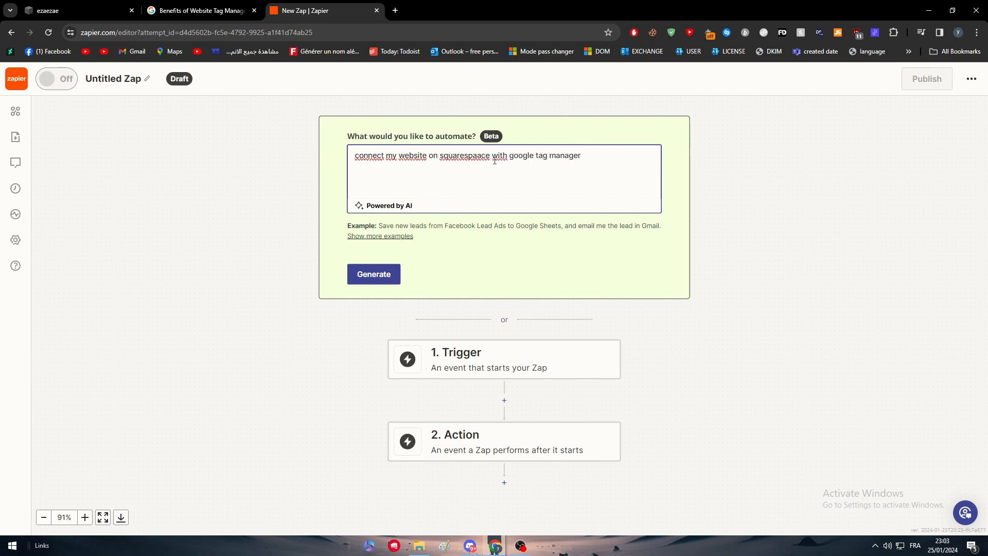
{"action": "key", "text": "BackSpace"}
{"action": "left_click", "coordinate": [484, 267]}
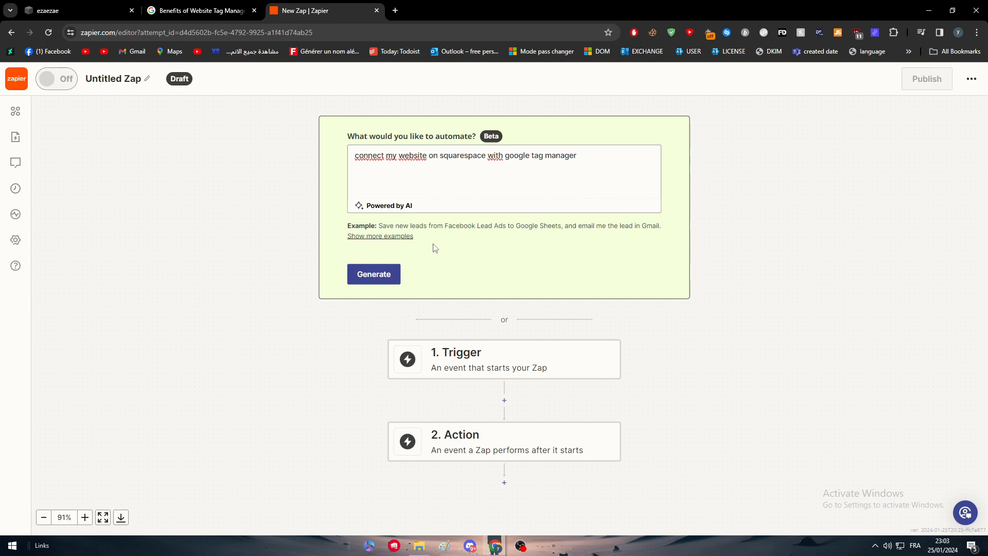
Generate a Zap from the description and review the suggested workflow.
{"action": "left_click", "coordinate": [398, 282]}
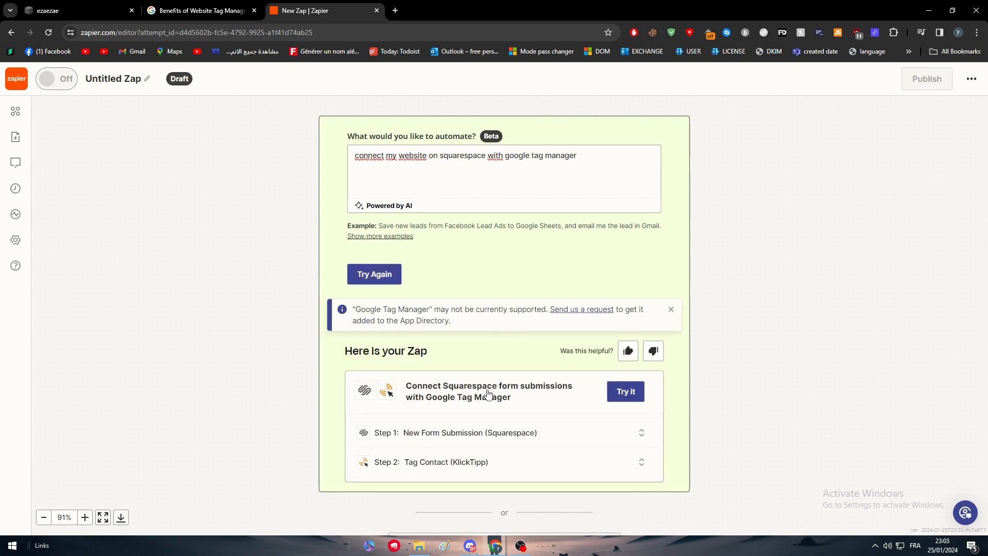
{"action": "left_click_drag", "start_coordinate": [479, 357], "coordinate": [472, 291]}
{"action": "left_click", "coordinate": [460, 358]}
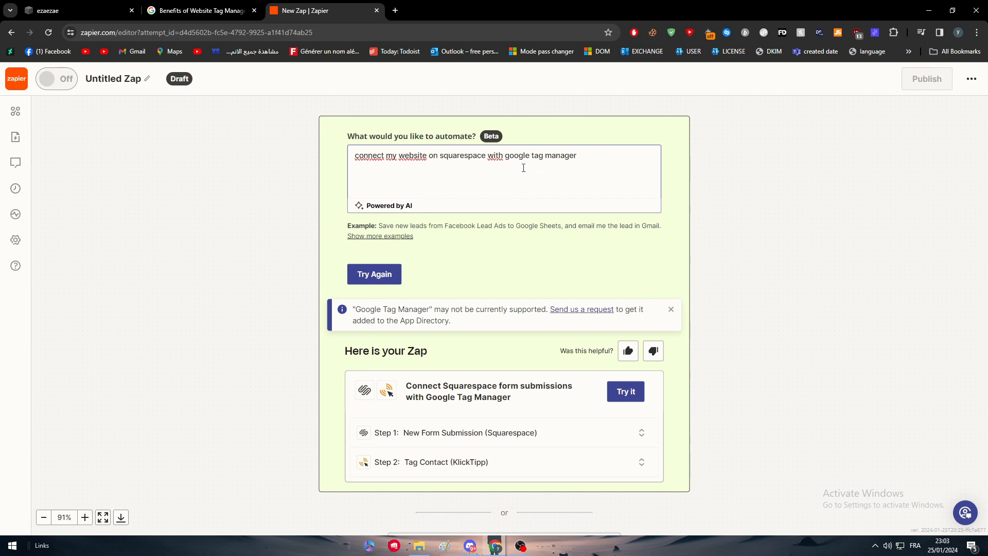
Remove "tag manager" from the automation description so it ends with "google", and regenerate the Zap.
{"action": "left_click_drag", "start_coordinate": [581, 153], "coordinate": [534, 161]}
{"action": "key", "text": "BackSpace"}
{"action": "left_click", "coordinate": [572, 278]}
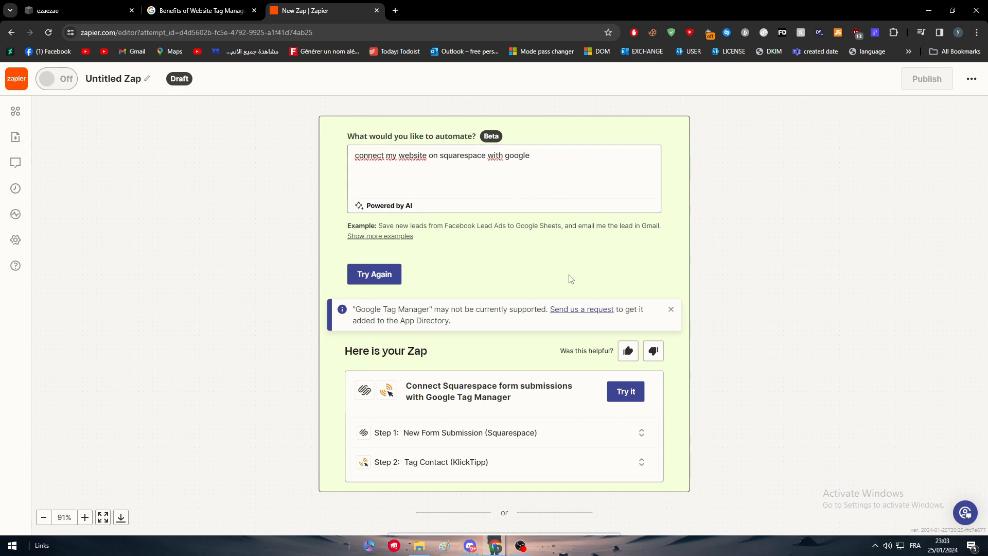
{"action": "left_click", "coordinate": [375, 283]}
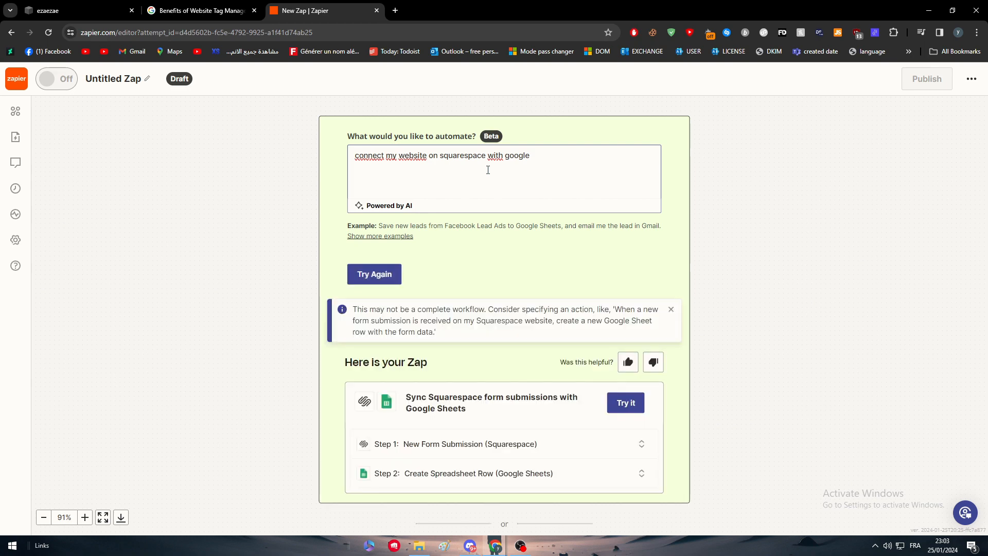
Add "analytics" to the end of the automation description, regenerate the Zap, and review the suggested Squarespace workflow.
{"action": "left_click_drag", "start_coordinate": [533, 158], "coordinate": [520, 156]}
{"action": "left_click", "coordinate": [534, 158]}
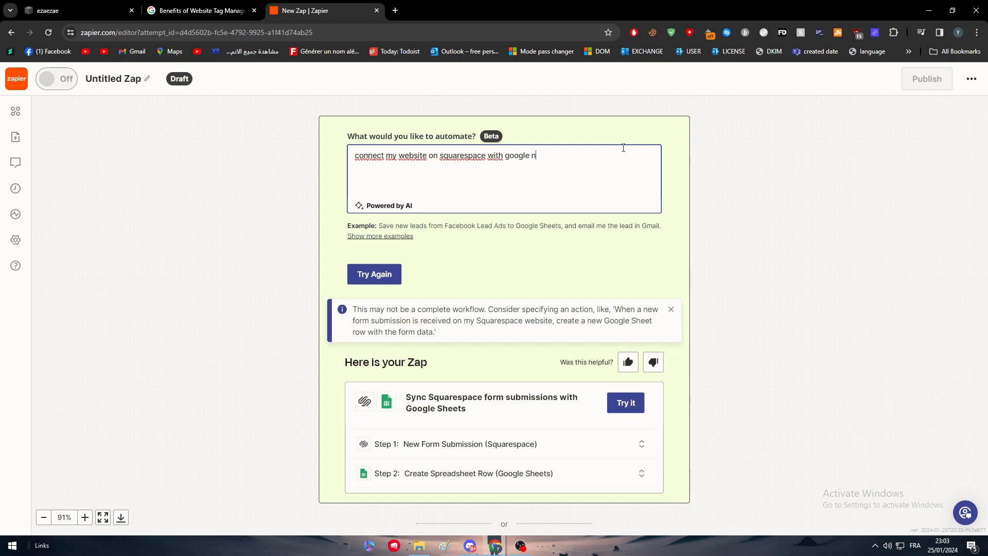
{"action": "type", "text": "analytics"}
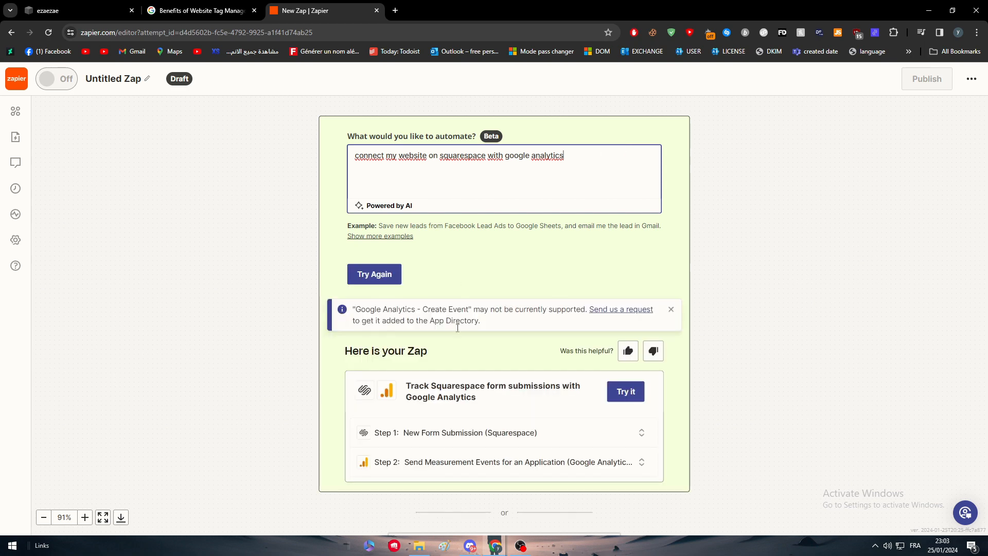
{"action": "scroll", "coordinate": [472, 356], "scroll_direction": "down", "scroll_amount": 2}
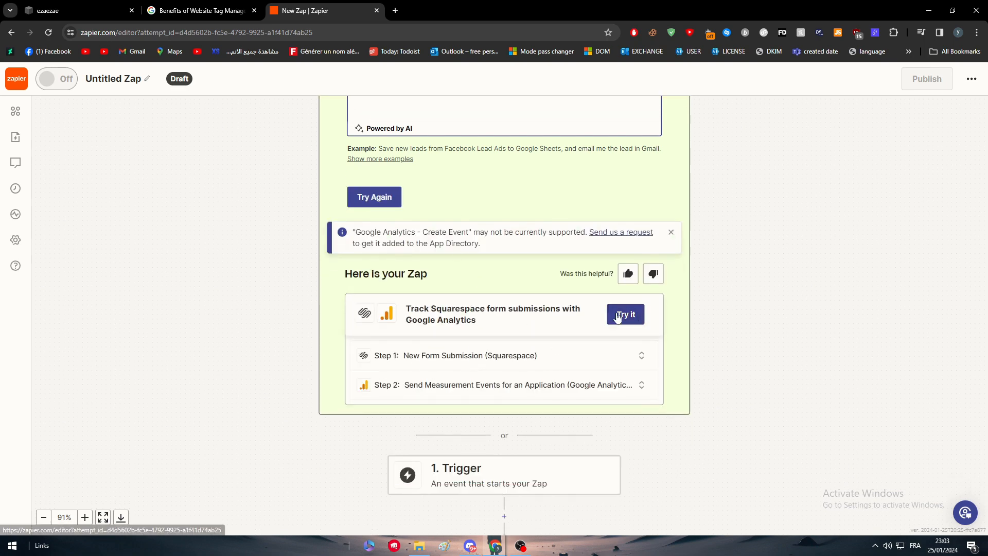
{"action": "scroll", "coordinate": [618, 317], "scroll_direction": "up", "scroll_amount": 1}
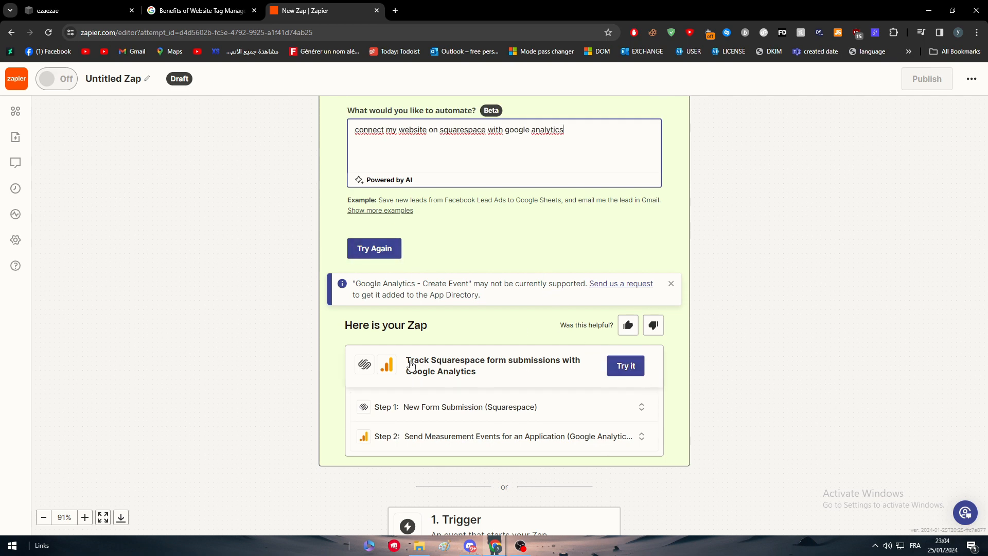
Open the suggested Zap "Track Squarespace form submissions with Google Analytics" in the editor and accept the connected Squarespace account for its trigger.
{"action": "left_click", "coordinate": [614, 369]}
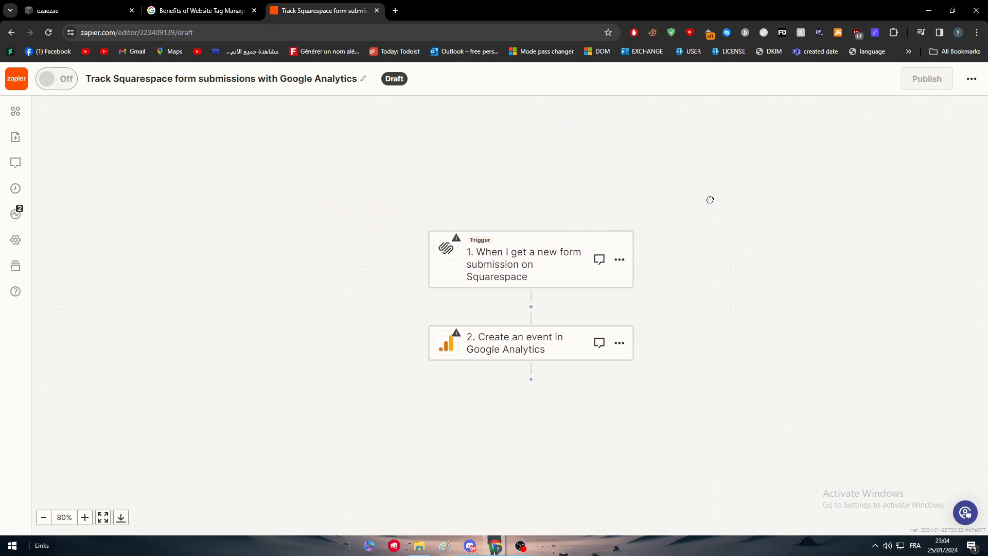
{"action": "left_click", "coordinate": [572, 236]}
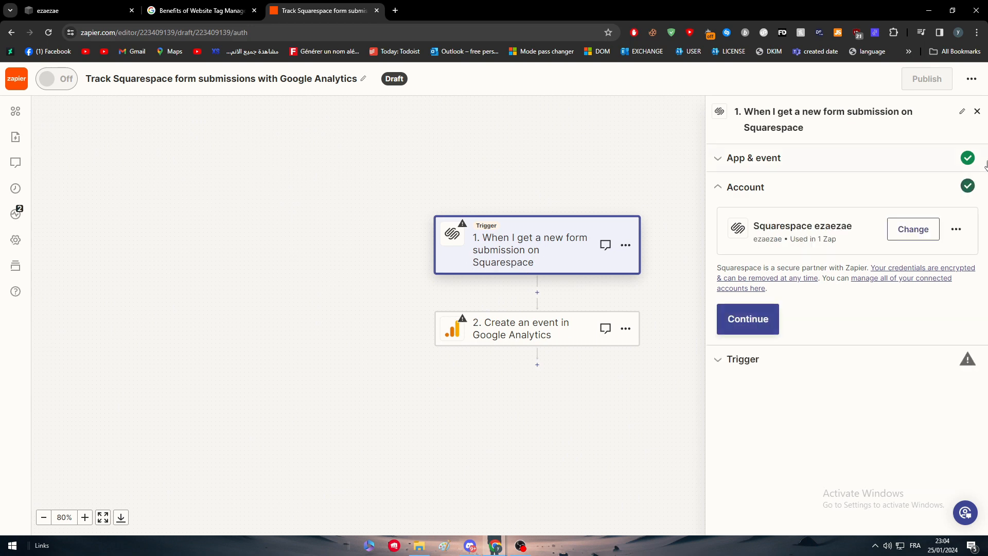
{"action": "left_click", "coordinate": [898, 230]}
{"action": "left_click", "coordinate": [845, 191]}
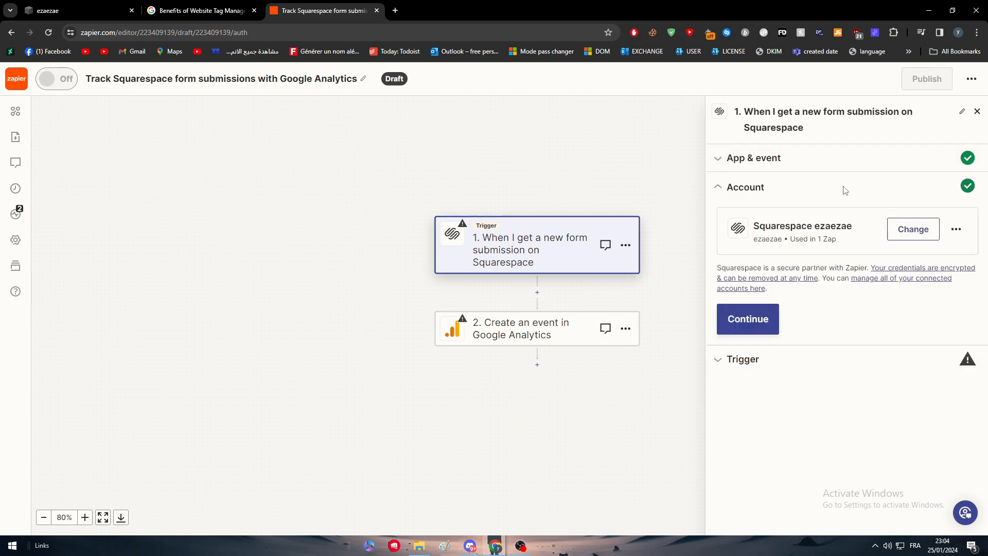
{"action": "left_click", "coordinate": [749, 319]}
Choose Newsletter Form as the form for the Squarespace trigger and accept the trigger setup.
{"action": "left_click", "coordinate": [930, 268]}
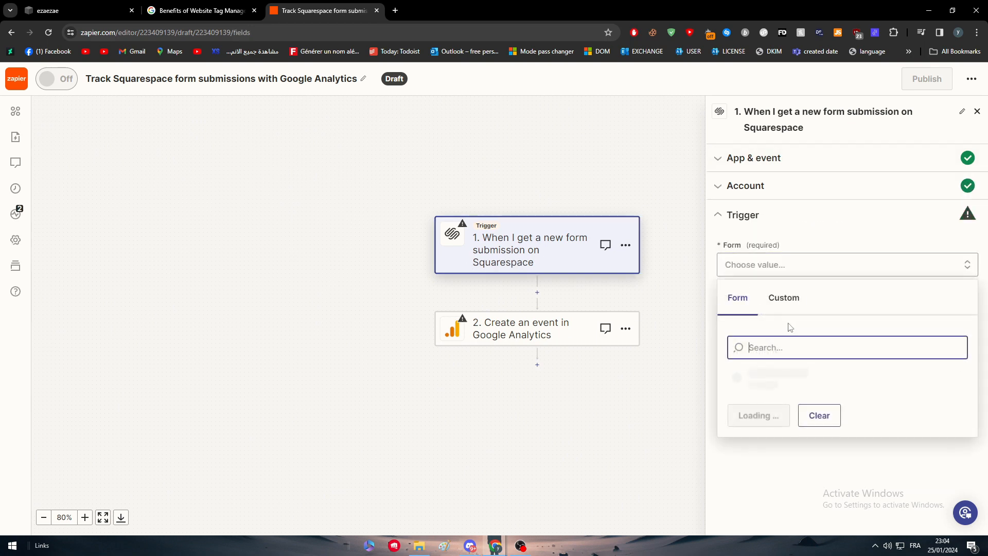
{"action": "left_click", "coordinate": [786, 393]}
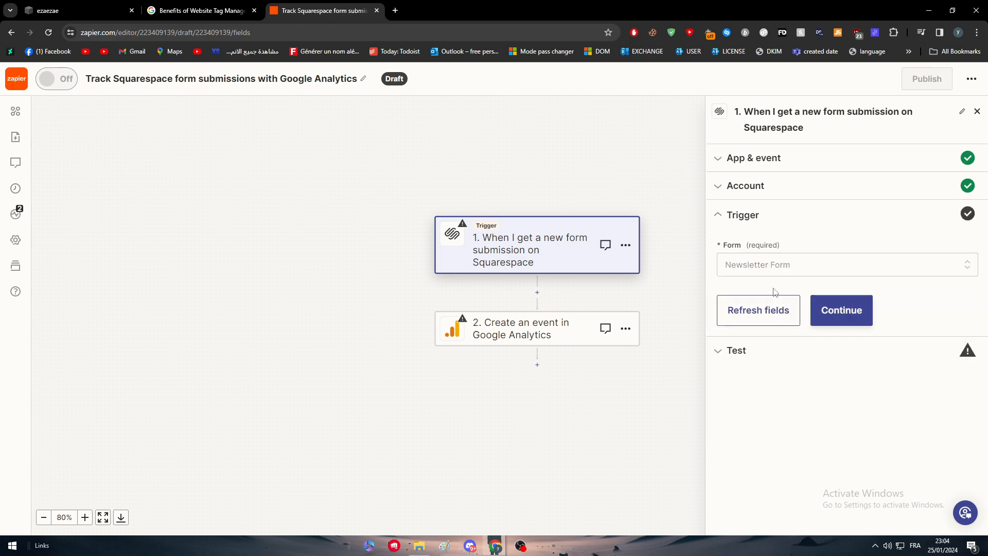
{"action": "left_click", "coordinate": [822, 320]}
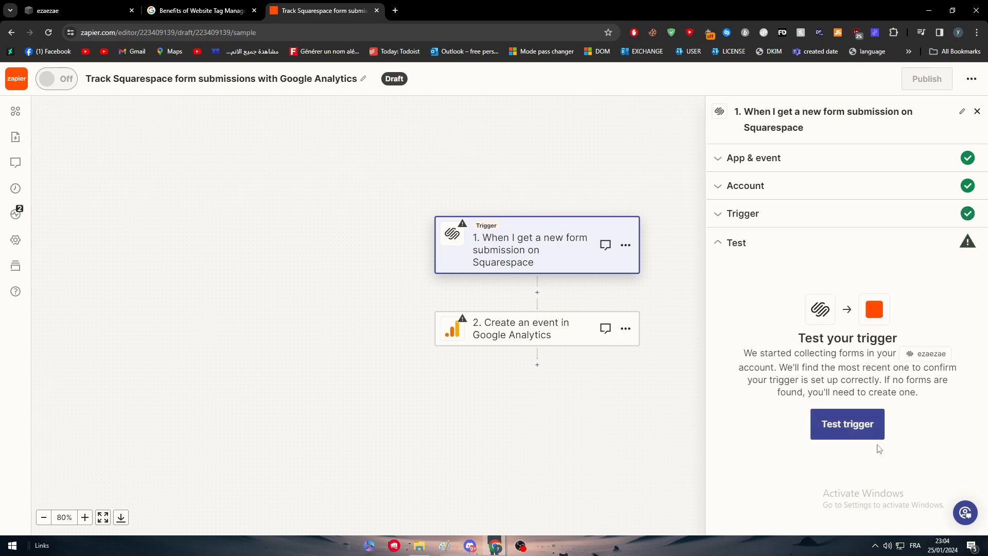
Test the Squarespace trigger and continue with the Form A record to the Google Analytics step.
{"action": "left_click", "coordinate": [876, 435]}
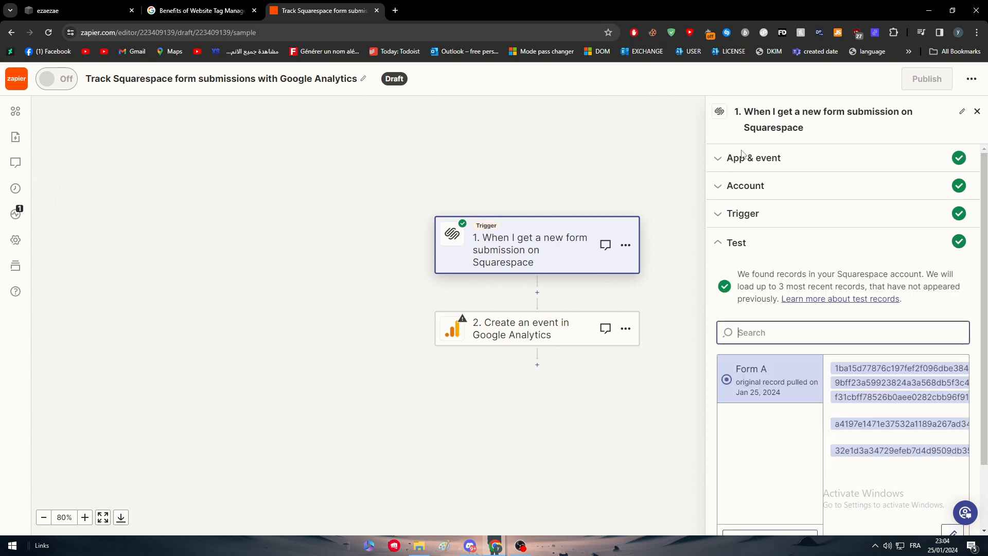
{"action": "left_click", "coordinate": [843, 508]}
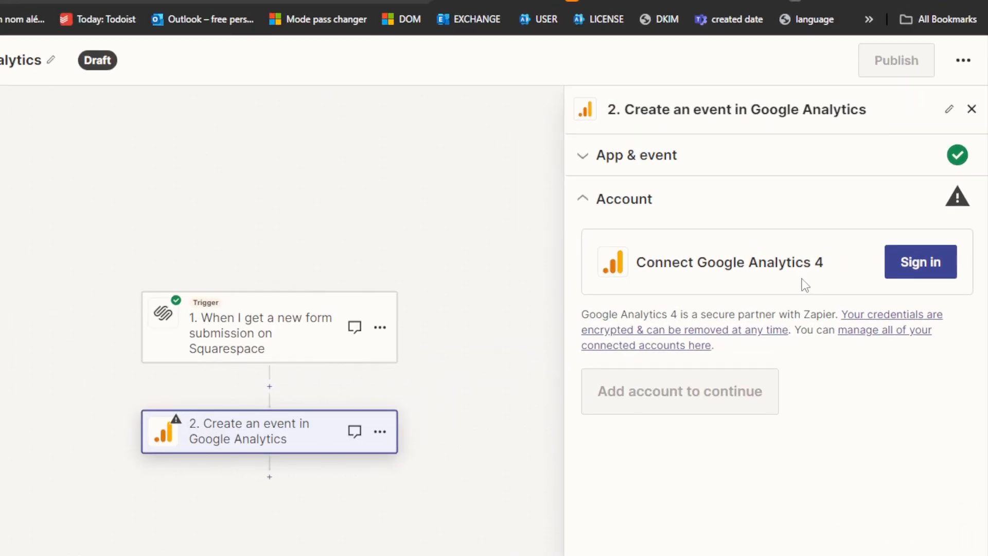
{"action": "left_click_drag", "start_coordinate": [629, 441], "coordinate": [641, 383]}
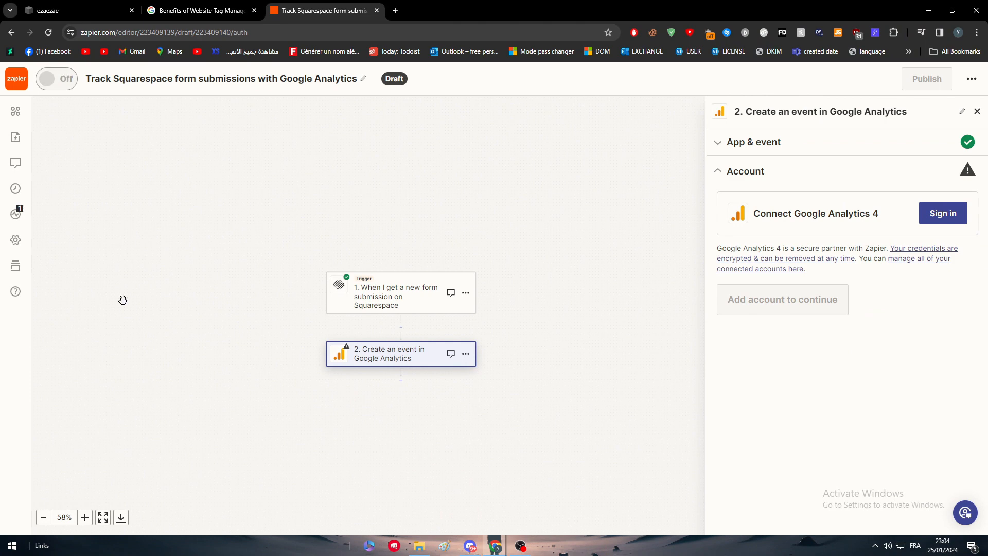
Leave the Zap editor and look over the list of saved Zaps.
{"action": "left_click", "coordinate": [17, 79]}
{"action": "left_click", "coordinate": [525, 98]}
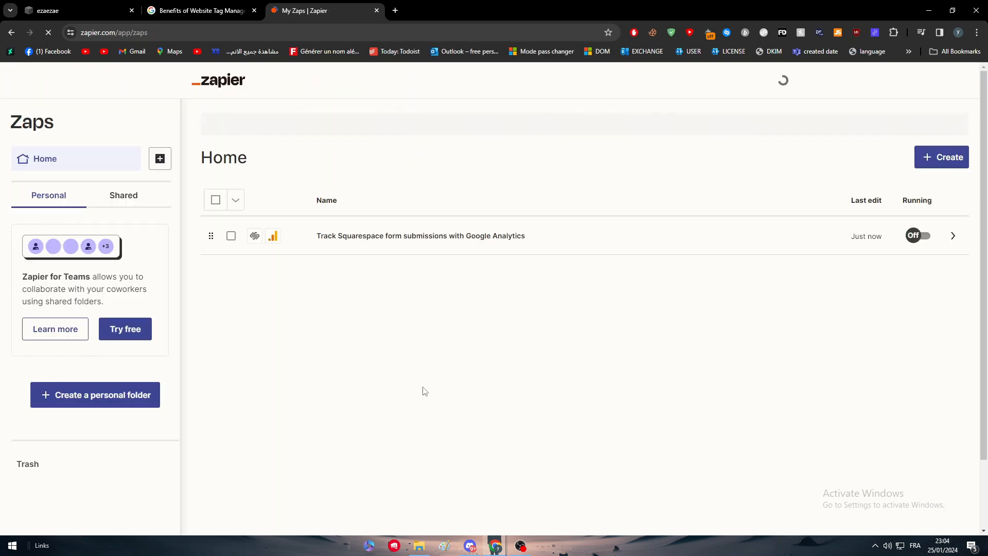
{"action": "scroll", "coordinate": [85, 452], "scroll_direction": "down", "scroll_amount": 2}
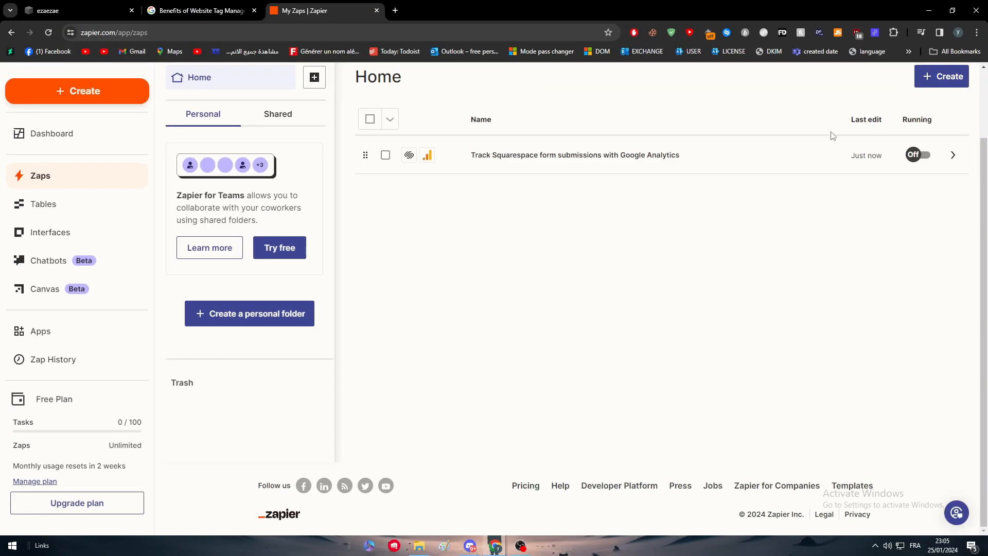
Reopen the Squarespace form submissions Zap and review the setup of its Squarespace trigger and Google Analytics action.
{"action": "left_click", "coordinate": [704, 160]}
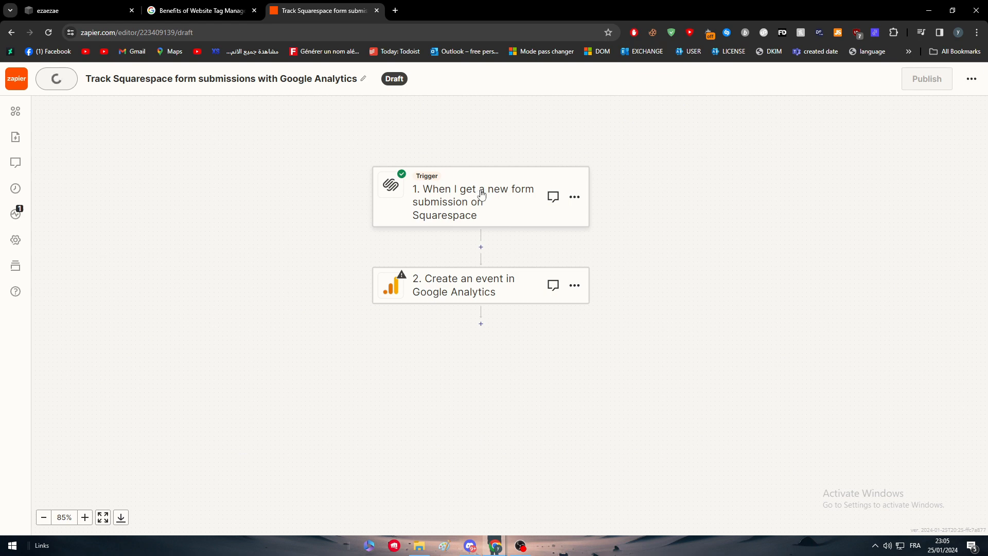
{"action": "left_click", "coordinate": [437, 287]}
{"action": "left_click", "coordinate": [441, 191]}
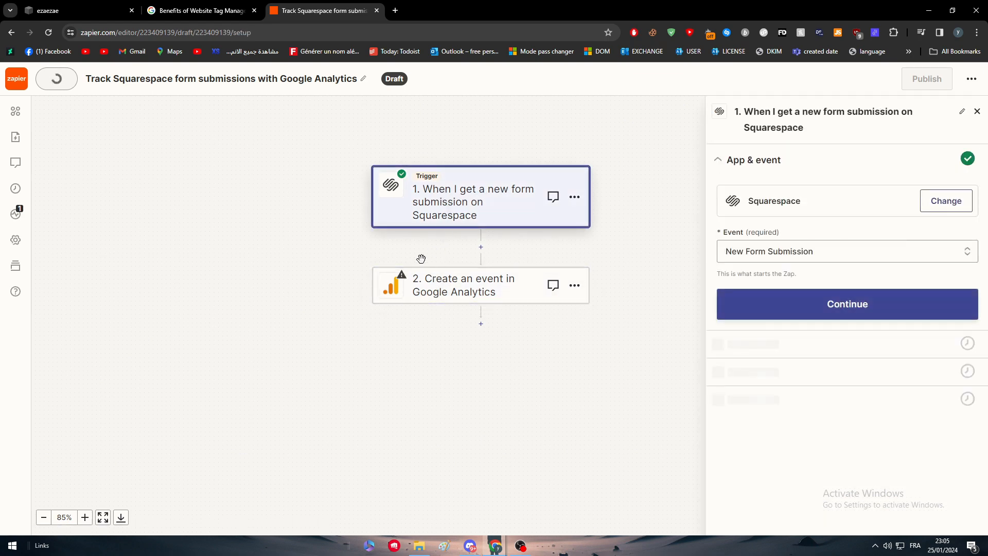
{"action": "left_click", "coordinate": [420, 298]}
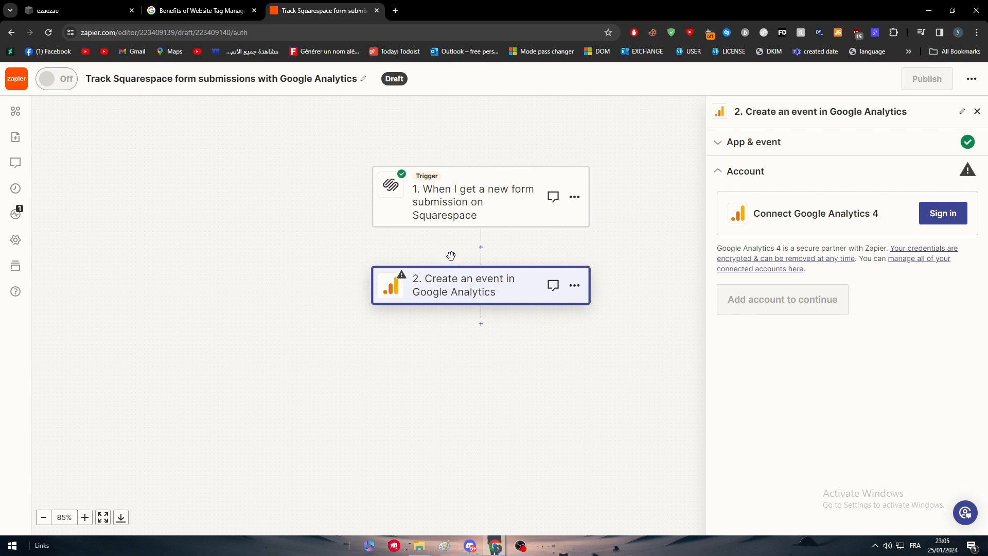
{"action": "left_click", "coordinate": [443, 222]}
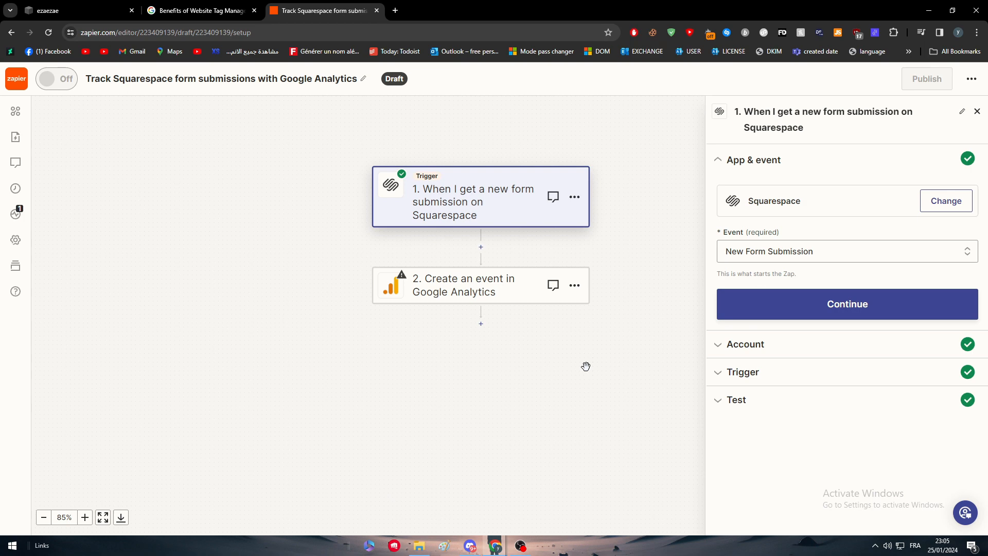
Return to the Zaps list and check the task and Zap allowances of the current plan.
{"action": "left_click", "coordinate": [17, 78]}
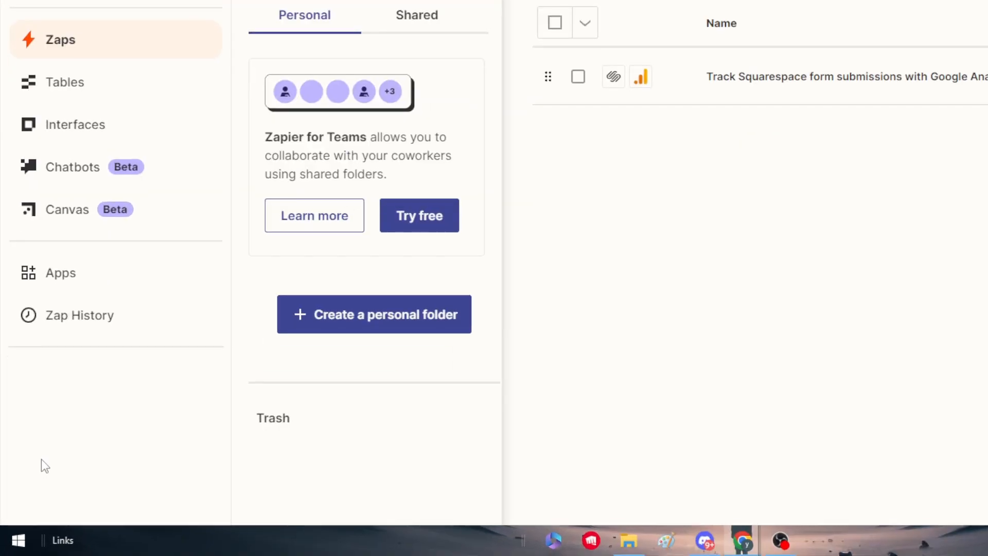
{"action": "scroll", "coordinate": [66, 399], "scroll_direction": "down", "scroll_amount": 2}
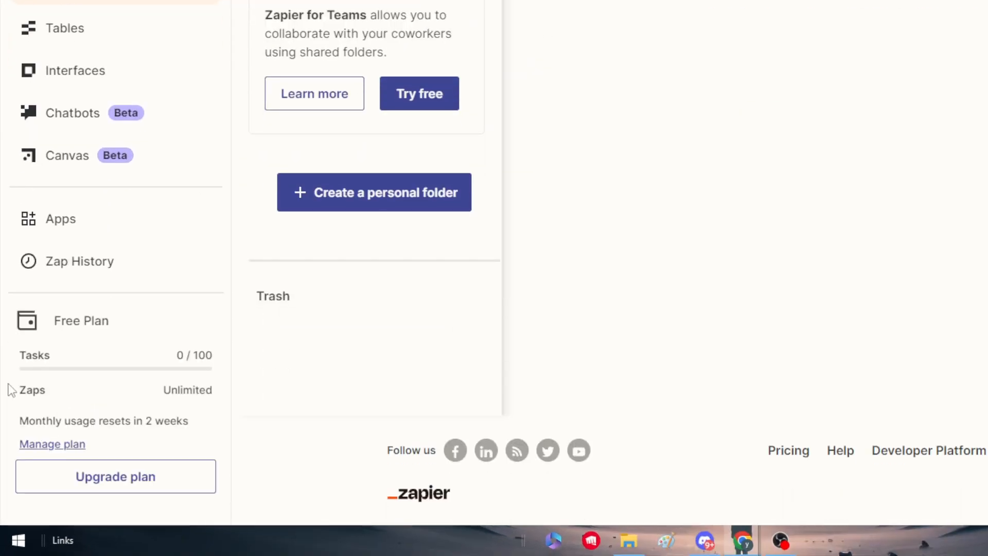
{"action": "left_click_drag", "start_coordinate": [5, 359], "coordinate": [287, 348]}
{"action": "left_click", "coordinate": [291, 350]}
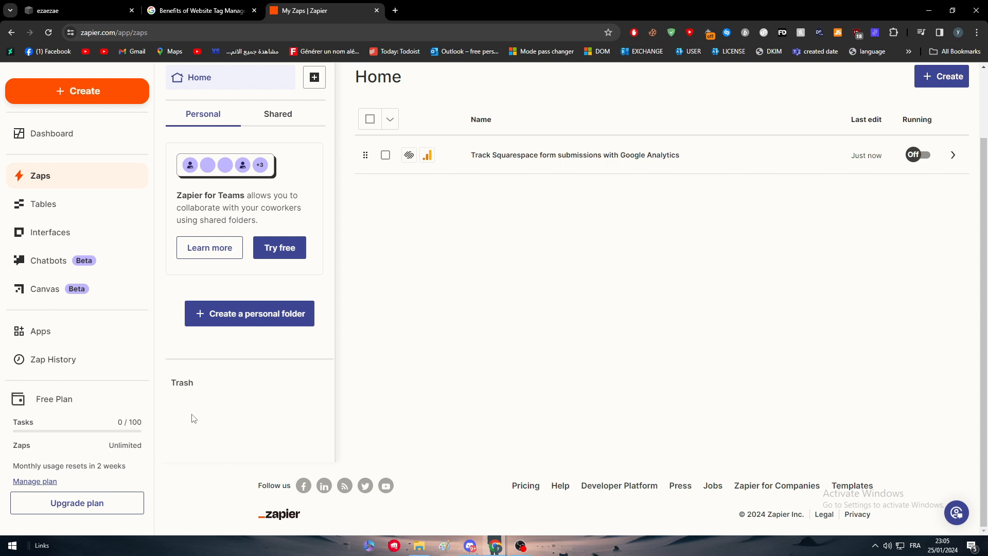
Open the plan upgrade page and compare the monthly task options of the Starter and Team plans.
{"action": "left_click", "coordinate": [73, 509]}
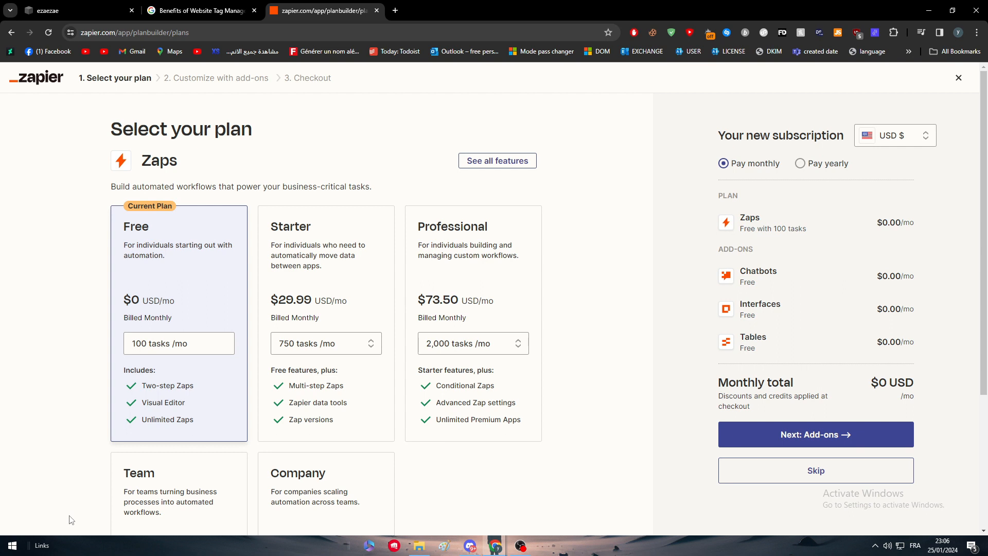
{"action": "left_click", "coordinate": [364, 342]}
{"action": "scroll", "coordinate": [354, 360], "scroll_direction": "down", "scroll_amount": 2}
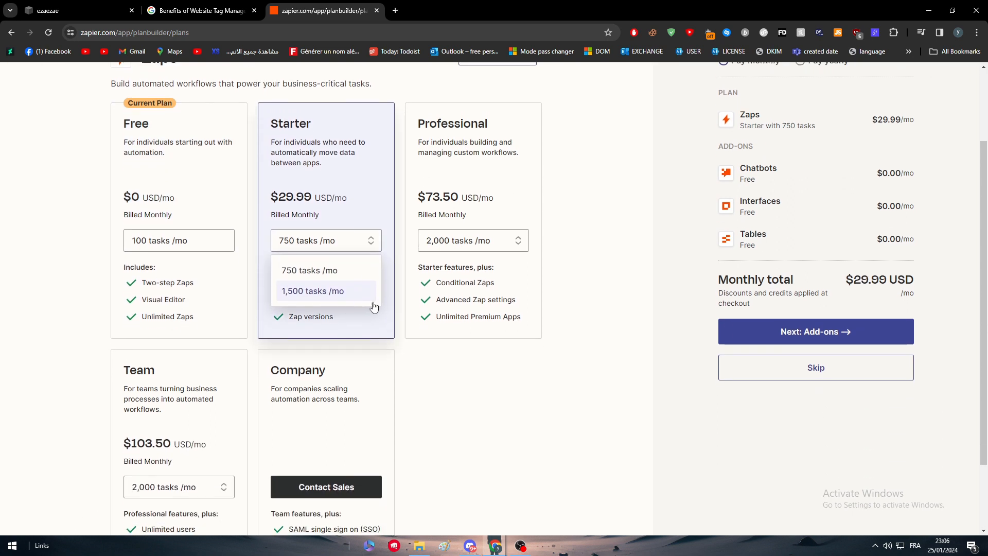
{"action": "scroll", "coordinate": [375, 361], "scroll_direction": "down", "scroll_amount": 2}
{"action": "left_click", "coordinate": [188, 397]}
{"action": "scroll", "coordinate": [194, 458], "scroll_direction": "down", "scroll_amount": 3}
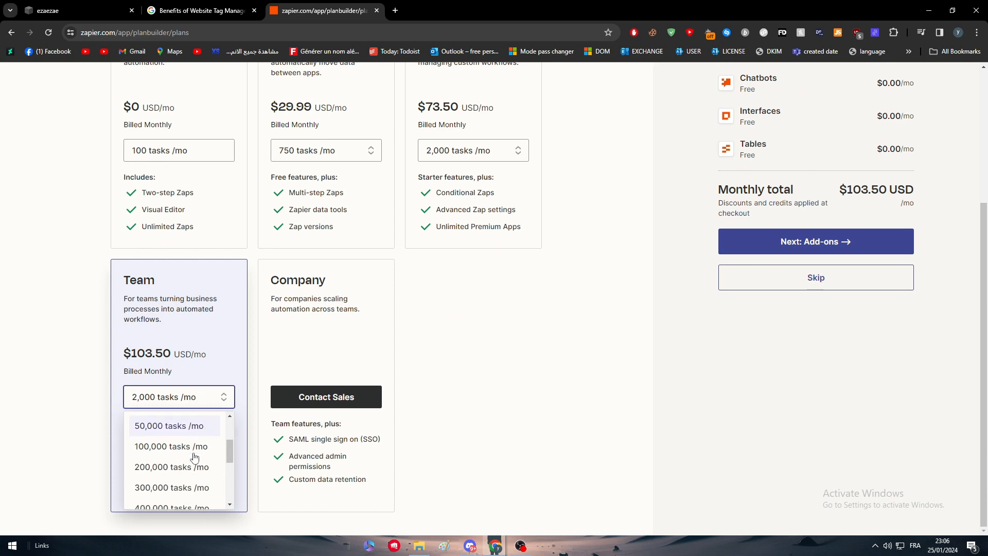
{"action": "scroll", "coordinate": [195, 458], "scroll_direction": "down", "scroll_amount": 5}
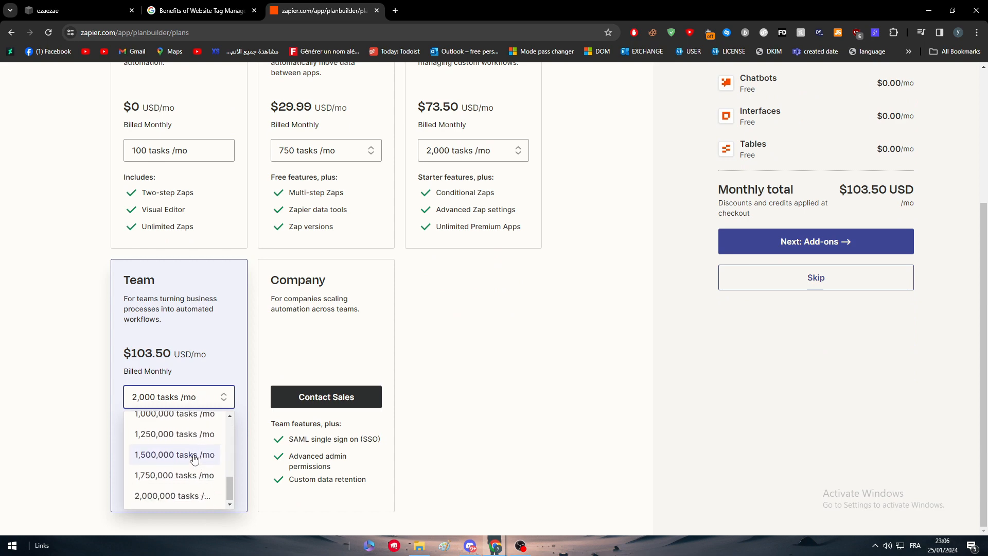
{"action": "left_click", "coordinate": [461, 419]}
{"action": "scroll", "coordinate": [530, 286], "scroll_direction": "up", "scroll_amount": 4}
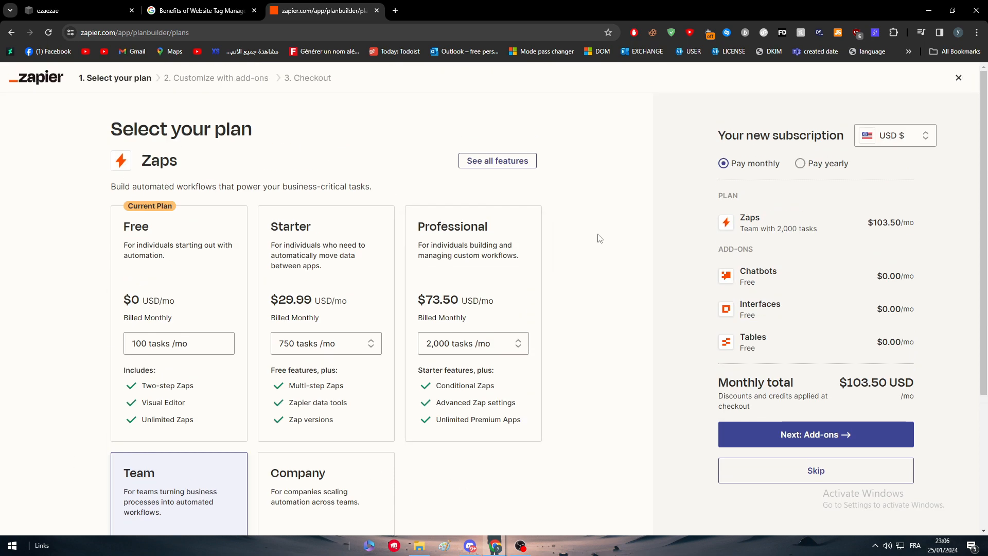